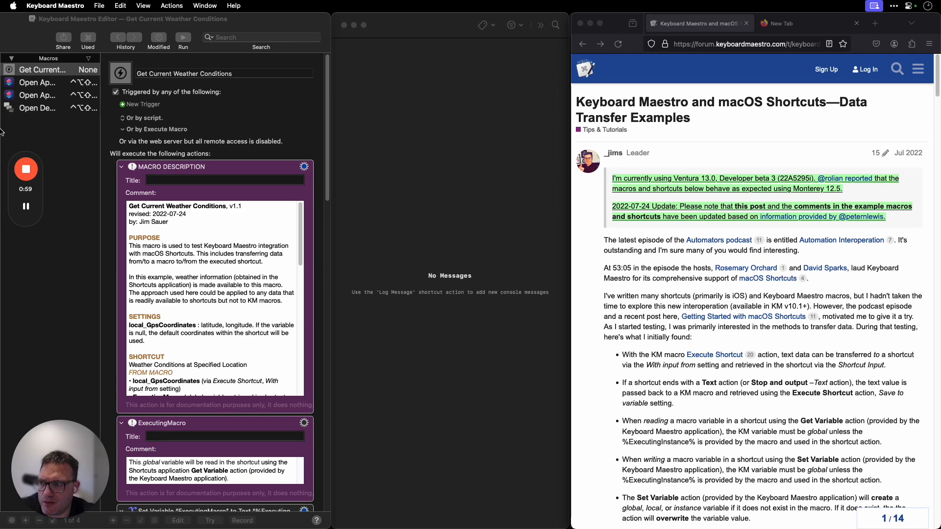
Try running the Open Demo Links macro with local_num set to 1, and dismiss the resulting notification
{"action": "left_click", "coordinate": [50, 110]}
{"action": "left_click", "coordinate": [53, 109]}
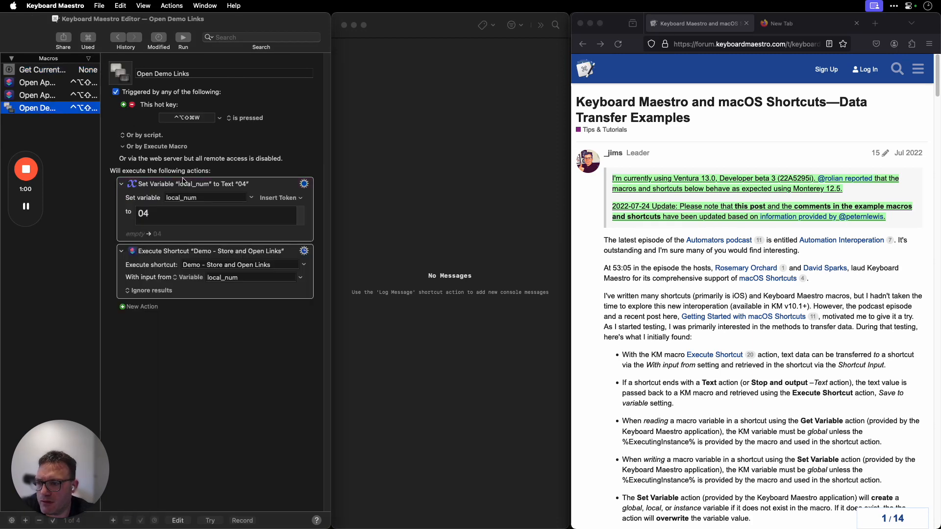
{"action": "left_click", "coordinate": [163, 215]}
{"action": "key", "text": "BackSpace"}
{"action": "key", "text": "BackSpace"}
{"action": "type", "text": "1"}
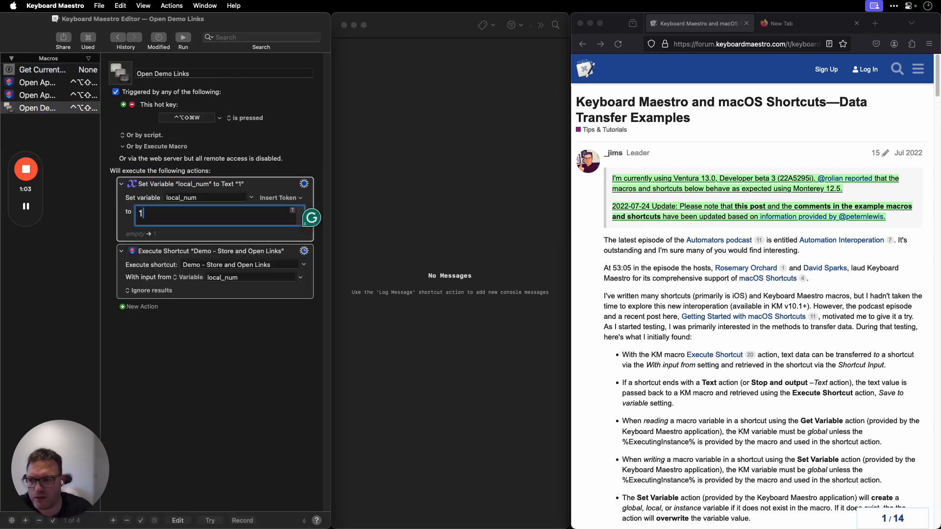
{"action": "left_click", "coordinate": [181, 39]}
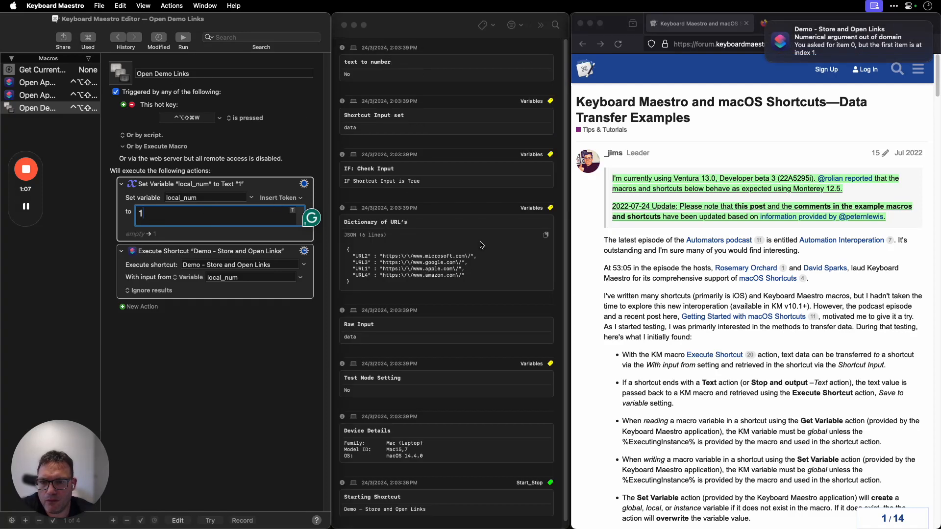
{"action": "double_click", "coordinate": [350, 127]}
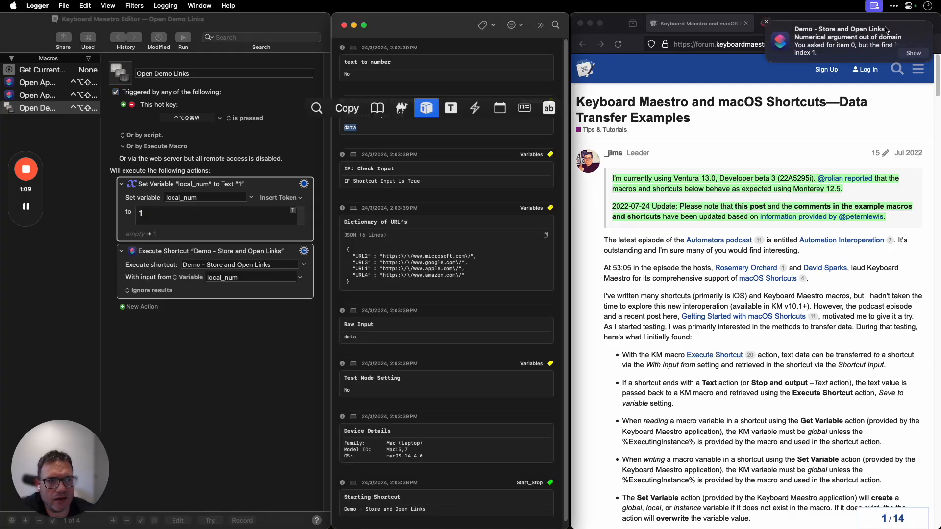
{"action": "left_click", "coordinate": [765, 21]}
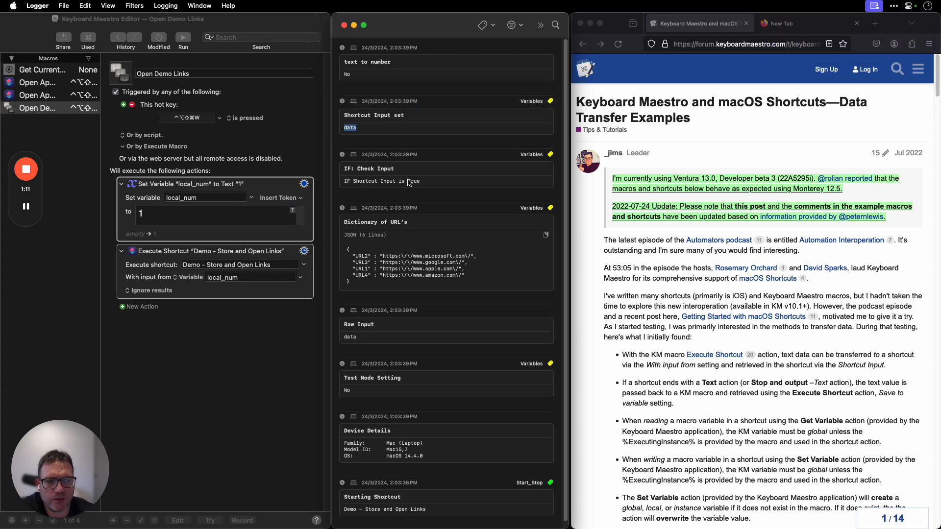
Set local_num to 01 in the Open Demo Links macro and run it again
{"action": "left_click", "coordinate": [194, 347]}
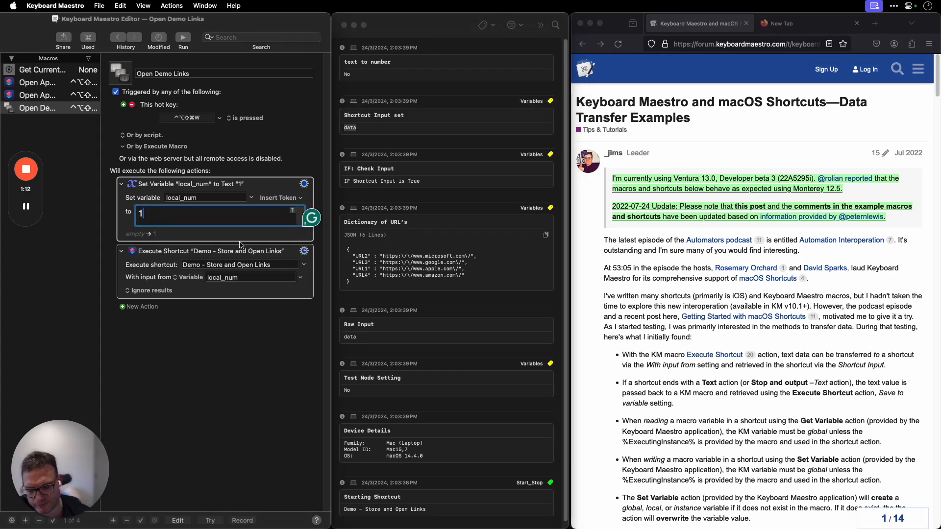
{"action": "key", "text": "BackSpace"}
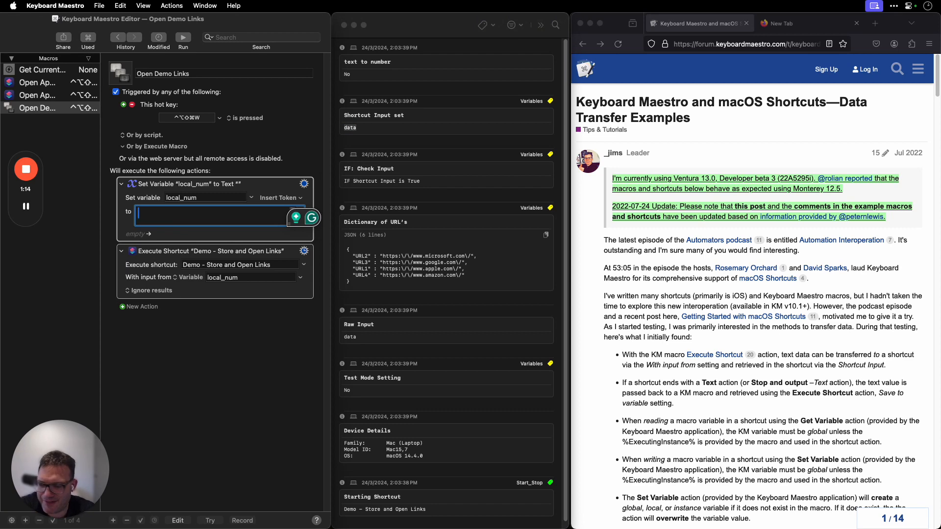
{"action": "type", "text": "01"}
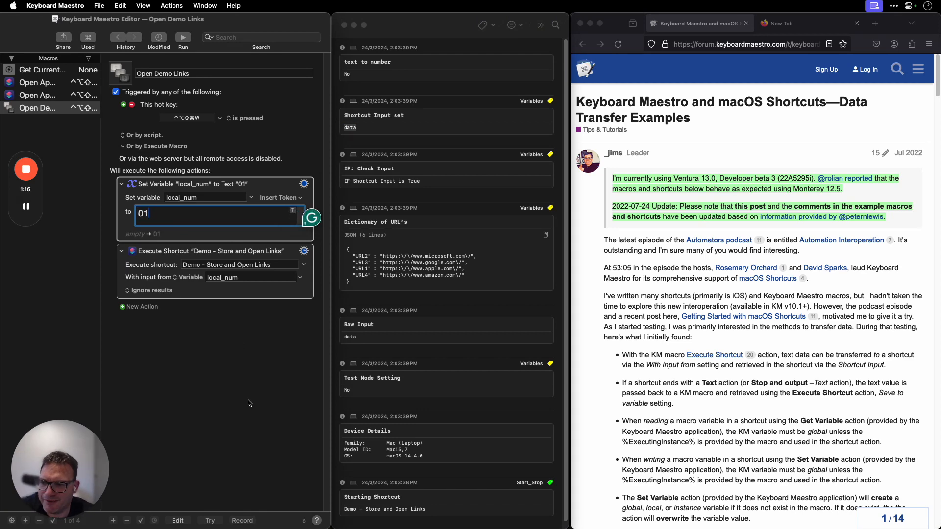
{"action": "left_click", "coordinate": [182, 38]}
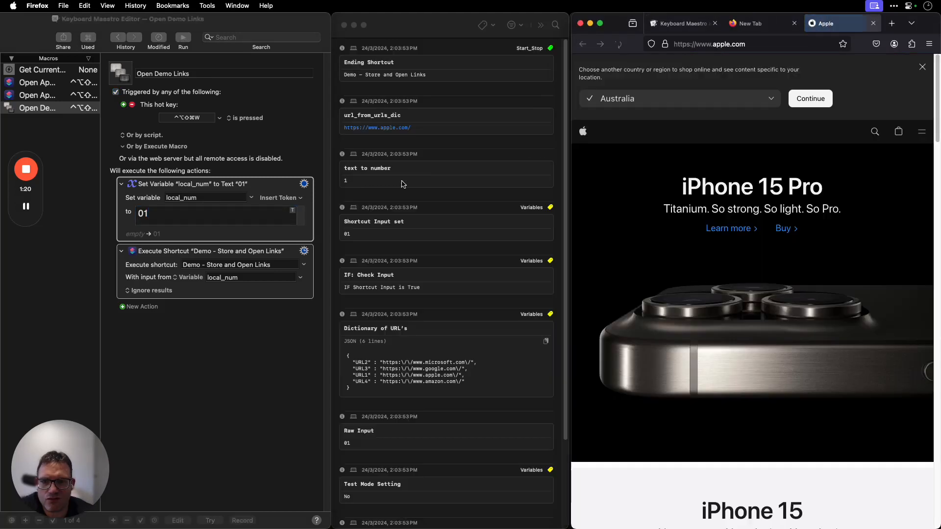
Open the Get Current Weather Conditions macro and find its Pair A download links in the Keyboard Maestro forum post in Firefox
{"action": "left_click", "coordinate": [262, 334]}
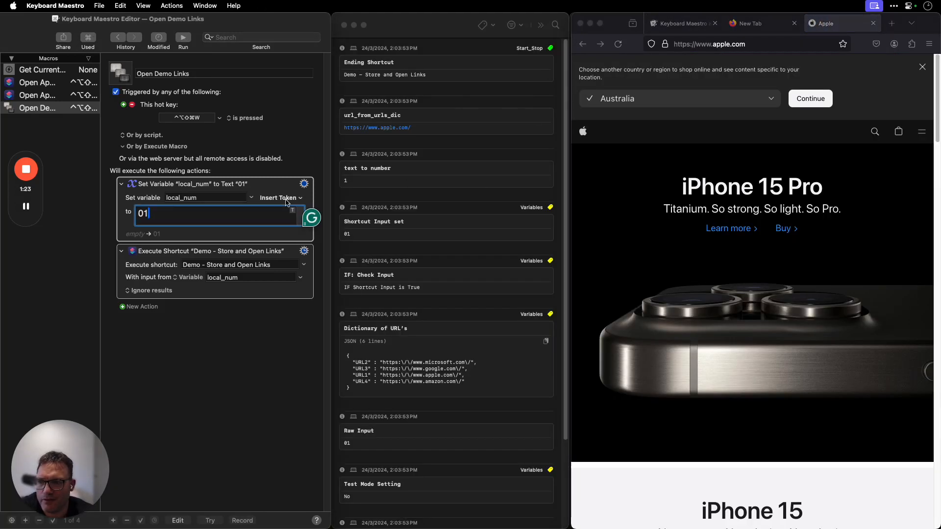
{"action": "left_click", "coordinate": [31, 71]}
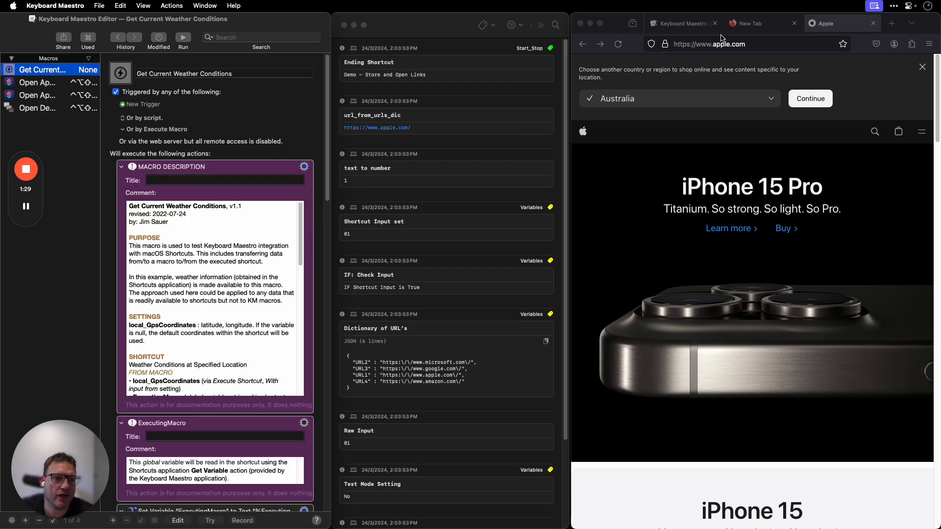
{"action": "left_click", "coordinate": [674, 25]}
{"action": "scroll", "coordinate": [717, 315], "scroll_direction": "down", "scroll_amount": 2}
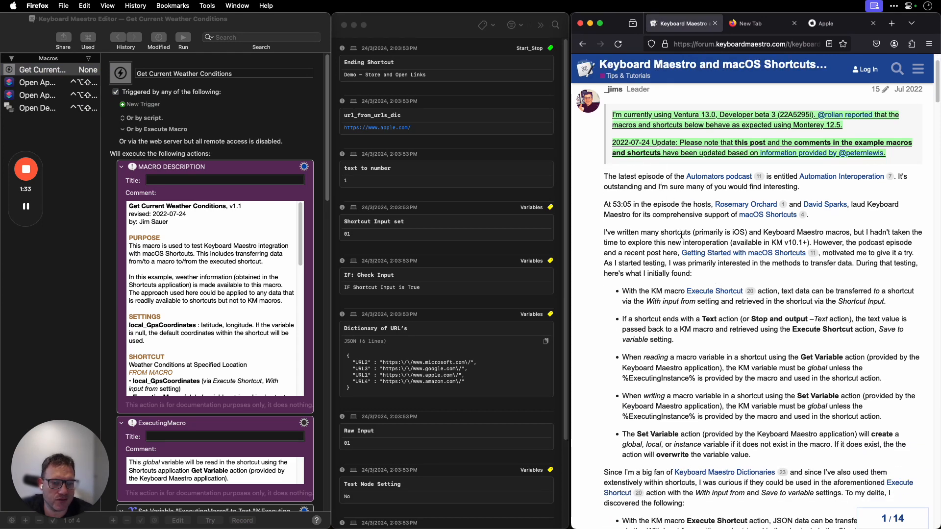
{"action": "scroll", "coordinate": [681, 235], "scroll_direction": "down", "scroll_amount": 10}
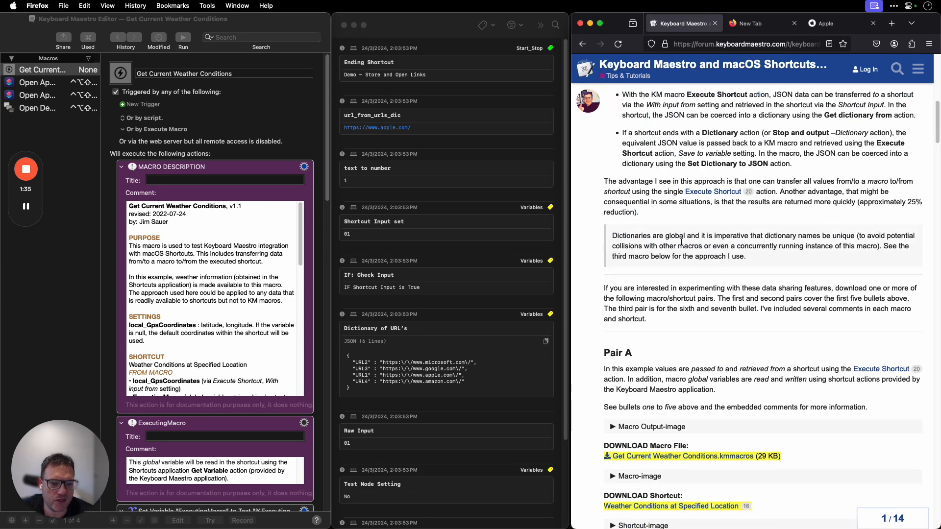
{"action": "scroll", "coordinate": [715, 405], "scroll_direction": "down", "scroll_amount": 3}
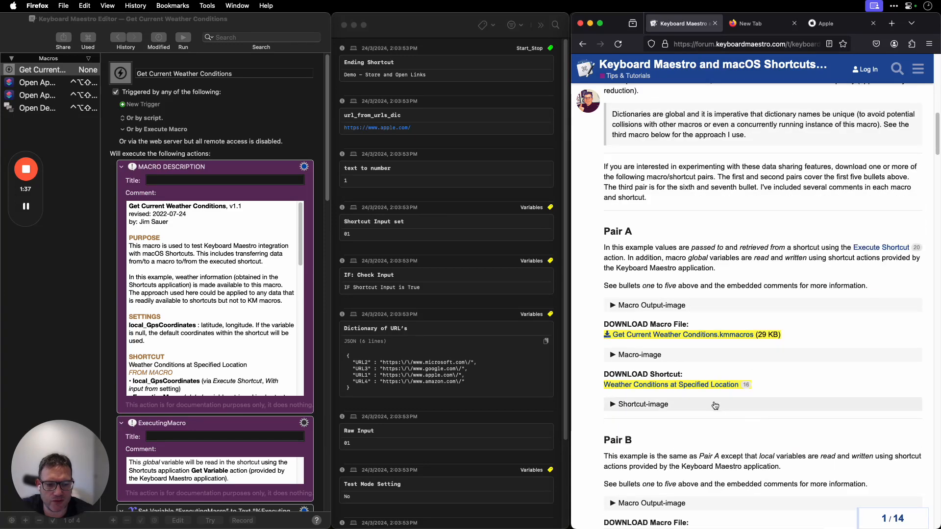
Review the weather macro's description, its Sydney Australia coordinates and the bug note in the With input from comment
{"action": "left_click", "coordinate": [163, 255]}
{"action": "scroll", "coordinate": [164, 256], "scroll_direction": "down", "scroll_amount": 10}
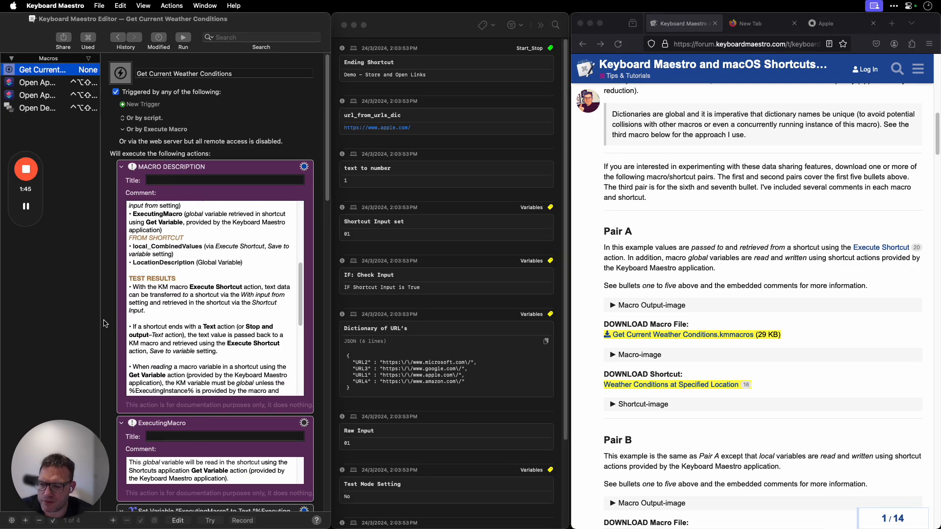
{"action": "scroll", "coordinate": [118, 326], "scroll_direction": "down", "scroll_amount": 8}
{"action": "scroll", "coordinate": [118, 326], "scroll_direction": "down", "scroll_amount": 5}
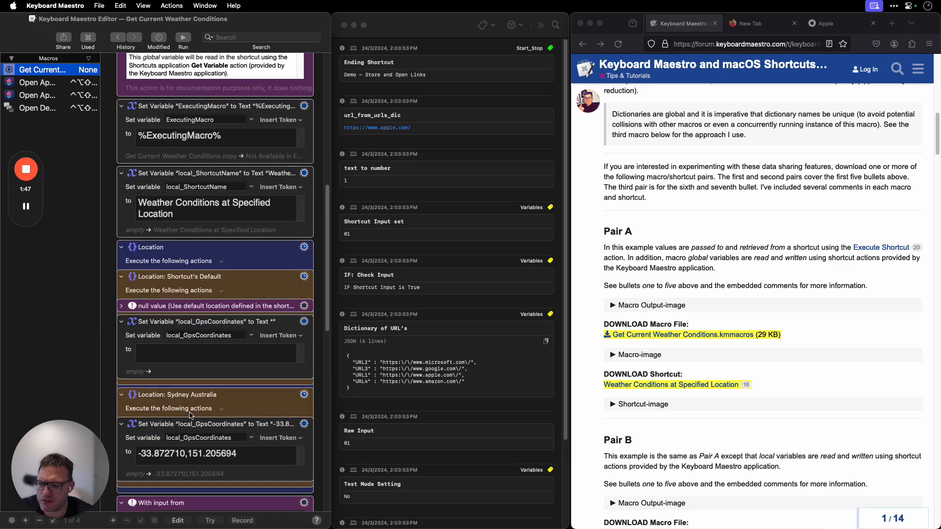
{"action": "scroll", "coordinate": [122, 387], "scroll_direction": "down", "scroll_amount": 5}
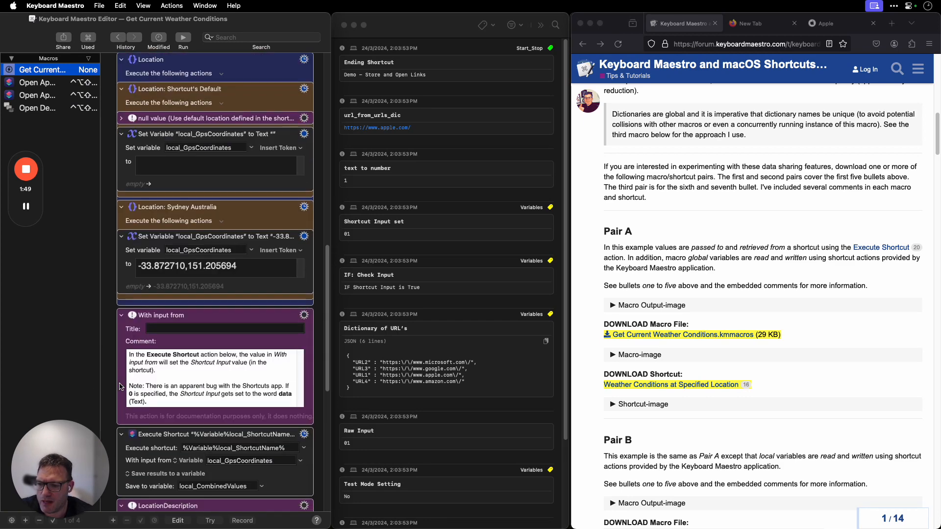
{"action": "left_click_drag", "start_coordinate": [154, 372], "coordinate": [129, 358]}
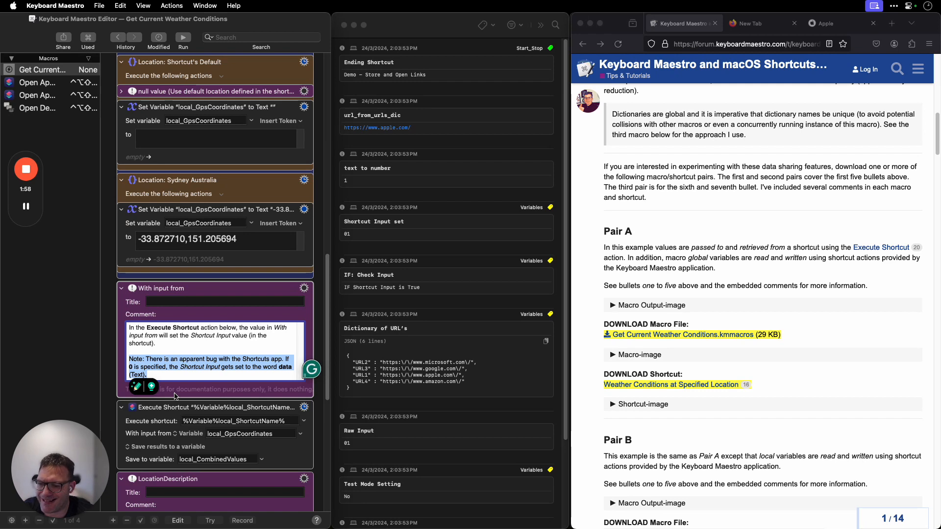
{"action": "left_click", "coordinate": [171, 373]}
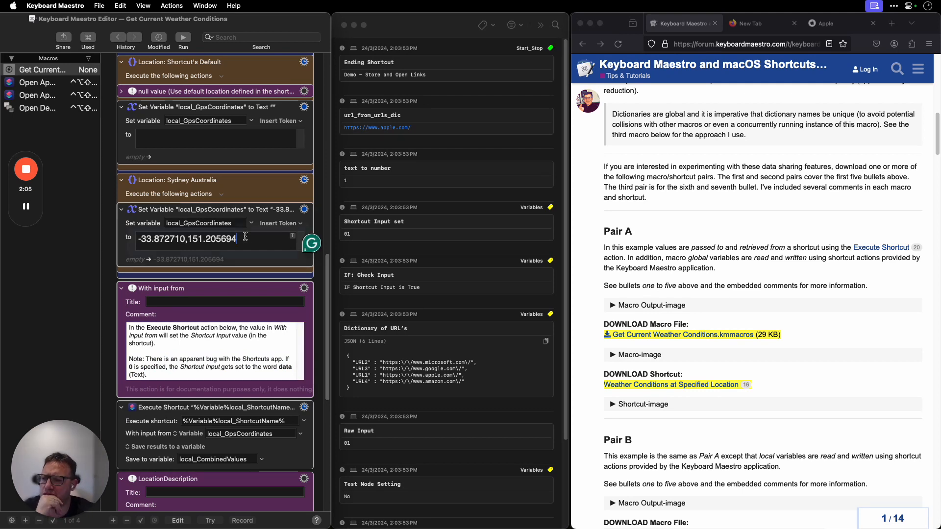
{"action": "left_click", "coordinate": [202, 241]}
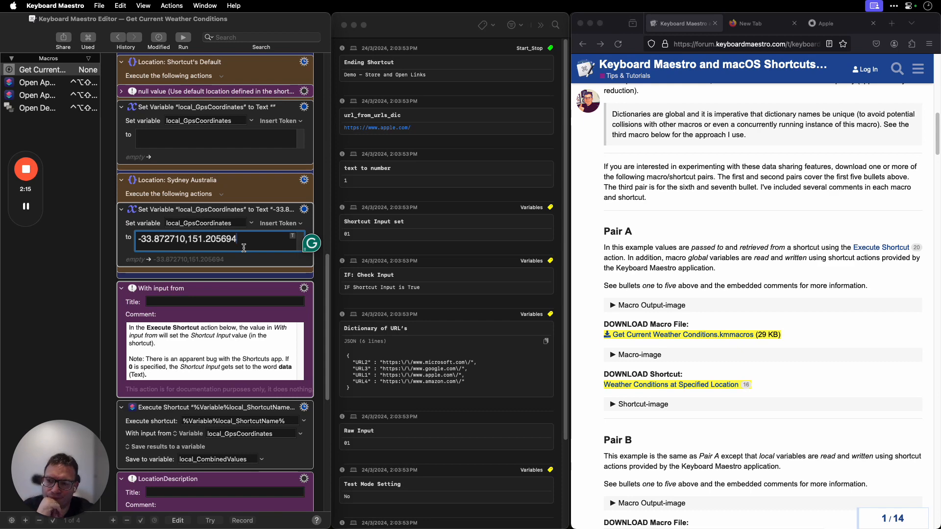
Set local_num to 02 in the Open Demo Links macro and trigger the macro
{"action": "left_click", "coordinate": [37, 110]}
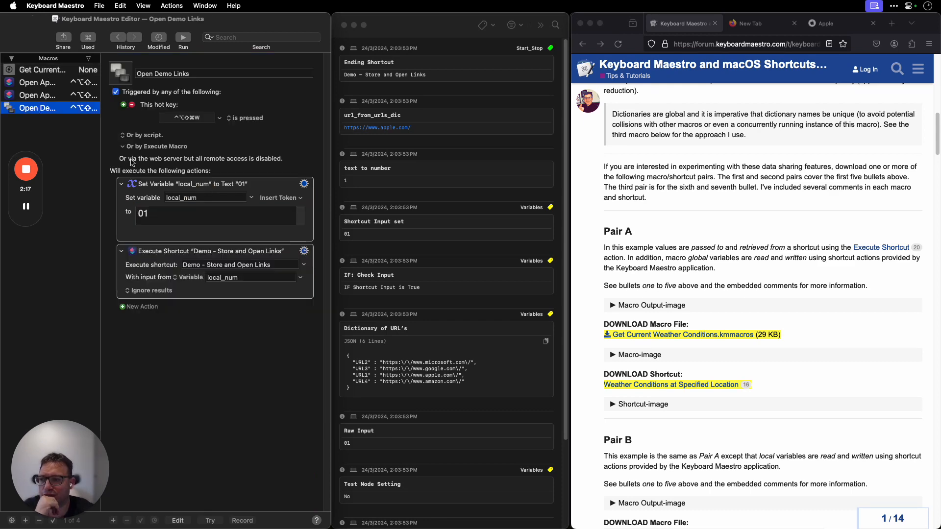
{"action": "left_click", "coordinate": [174, 223]}
{"action": "key", "text": "BackSpace"}
{"action": "type", "text": "2"}
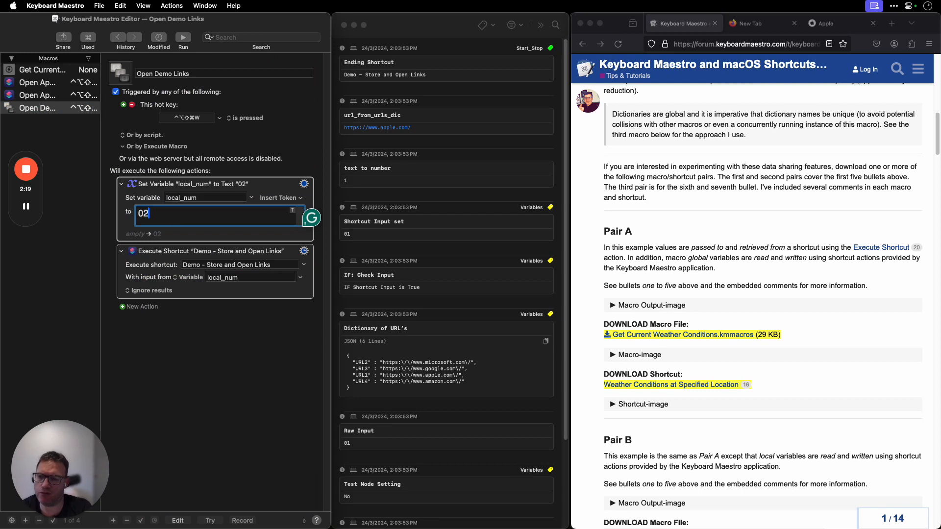
{"action": "key", "text": "ctrl+alt+shift+super+w"}
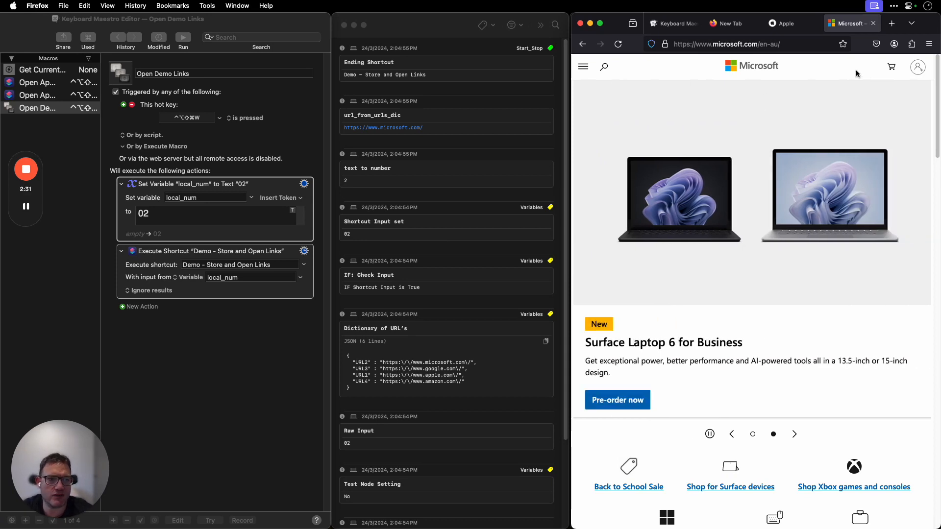
Close the Microsoft and Apple pages in Firefox
{"action": "key", "text": "super+w"}
{"action": "left_click", "coordinate": [808, 30]}
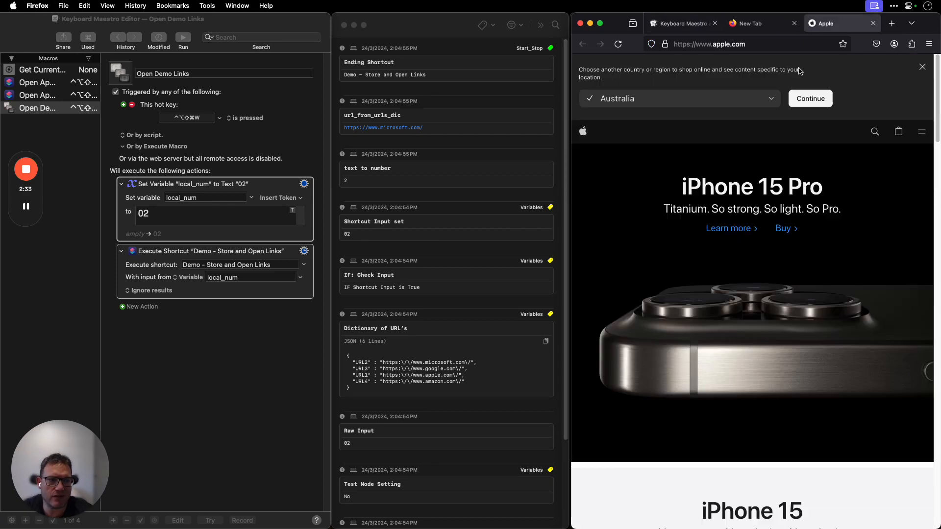
{"action": "key", "text": "super+w"}
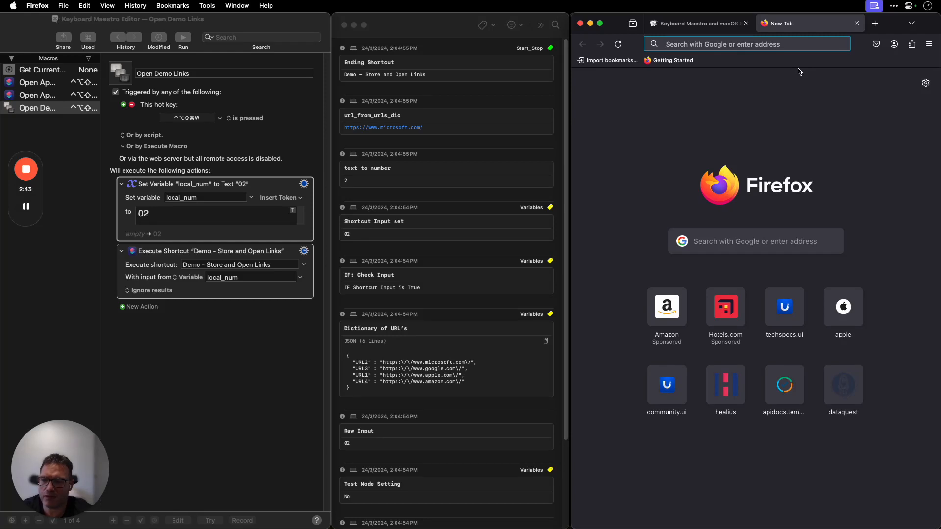
Review the actions of the Get Current Weather Conditions macro and run it
{"action": "left_click", "coordinate": [31, 74]}
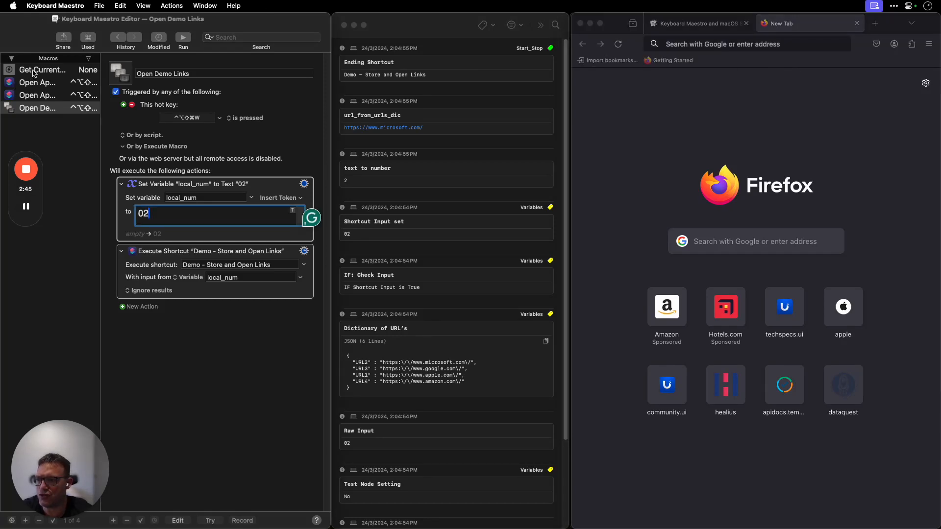
{"action": "left_click", "coordinate": [53, 73]}
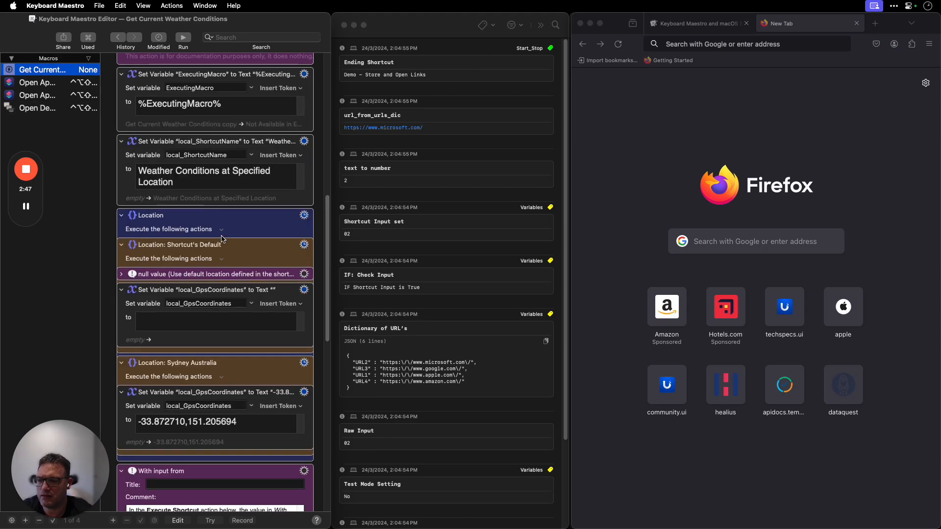
{"action": "scroll", "coordinate": [226, 268], "scroll_direction": "down", "scroll_amount": 10}
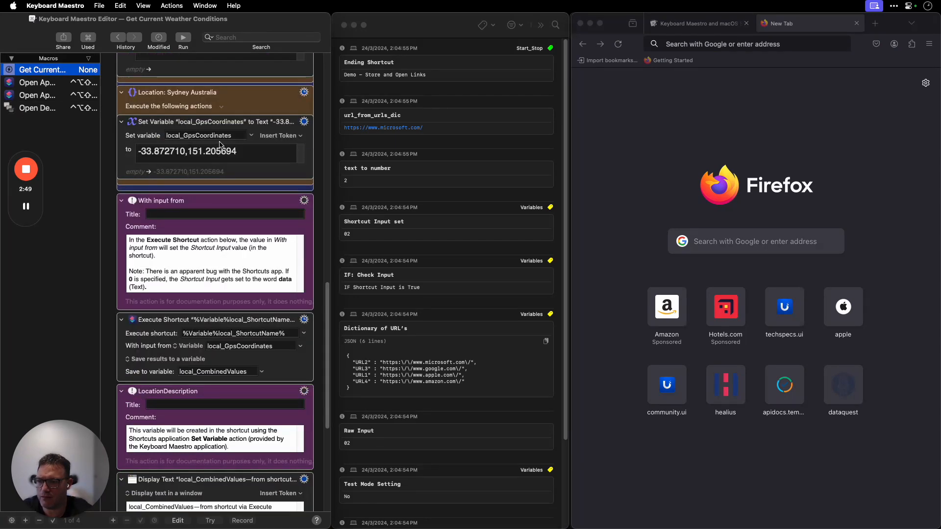
{"action": "scroll", "coordinate": [233, 195], "scroll_direction": "down", "scroll_amount": 10}
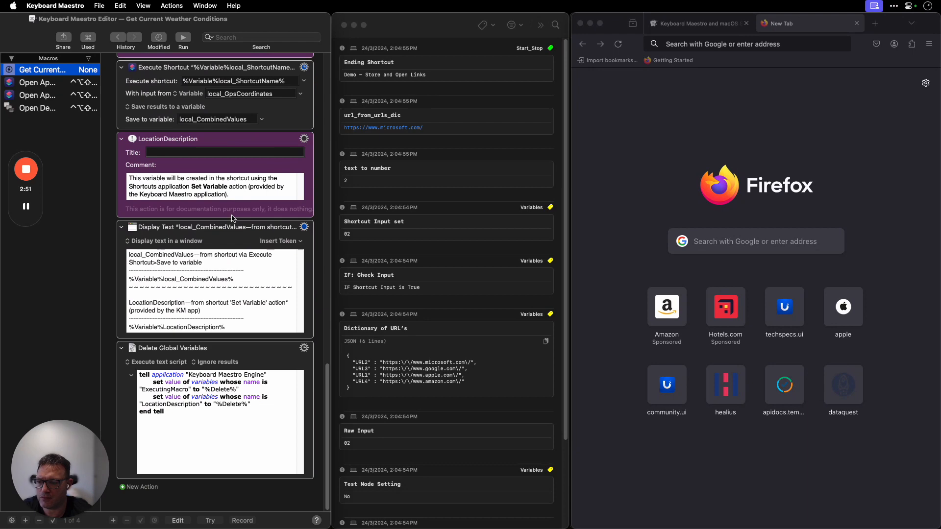
{"action": "scroll", "coordinate": [188, 161], "scroll_direction": "up", "scroll_amount": 20}
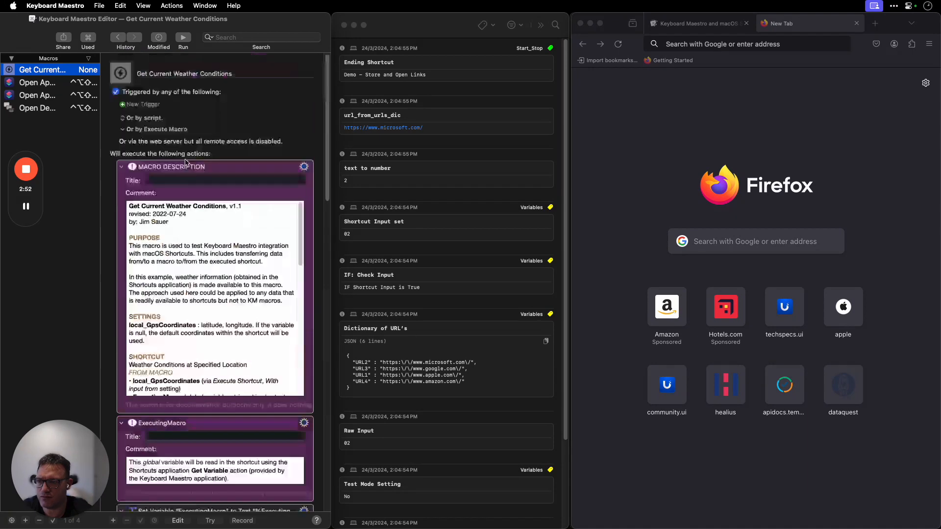
{"action": "left_click", "coordinate": [185, 39]}
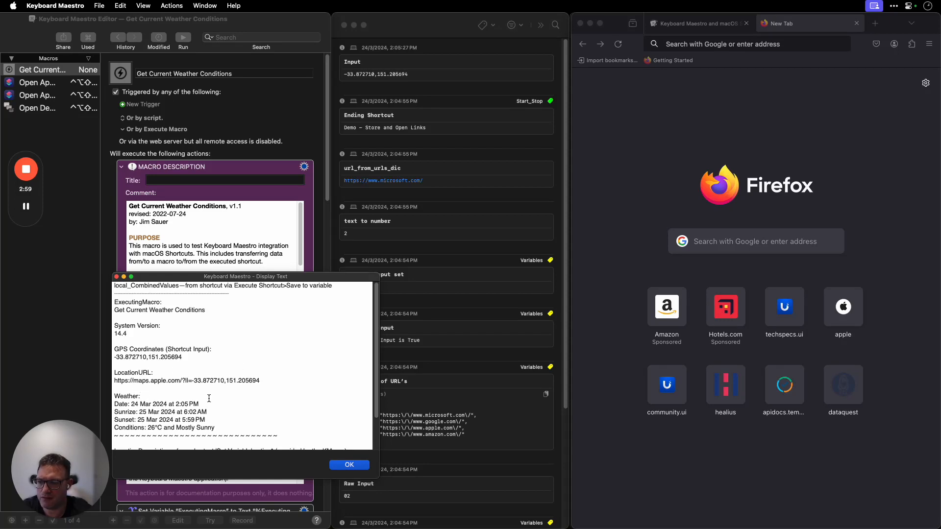
Examine the GPS coordinates, weather details and location description in the macro's output window
{"action": "scroll", "coordinate": [208, 398], "scroll_direction": "down", "scroll_amount": 3}
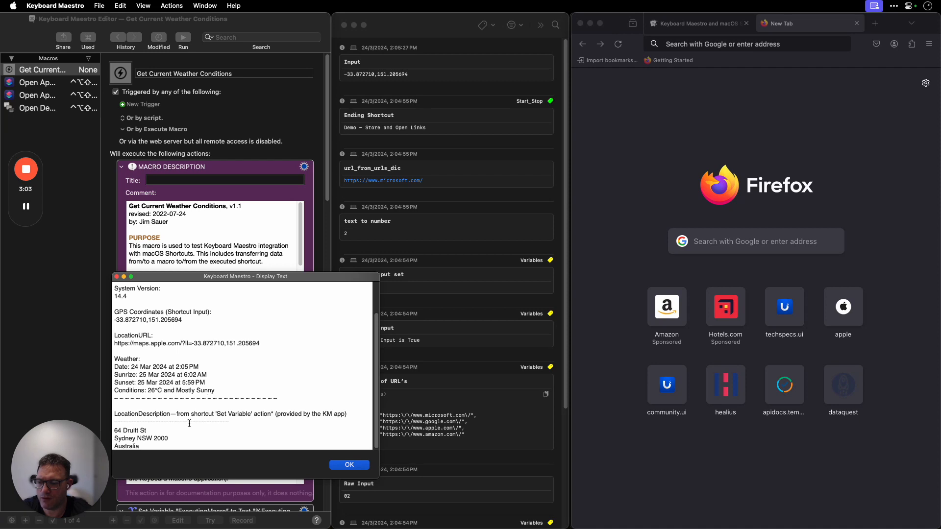
{"action": "left_click_drag", "start_coordinate": [147, 443], "coordinate": [113, 430]}
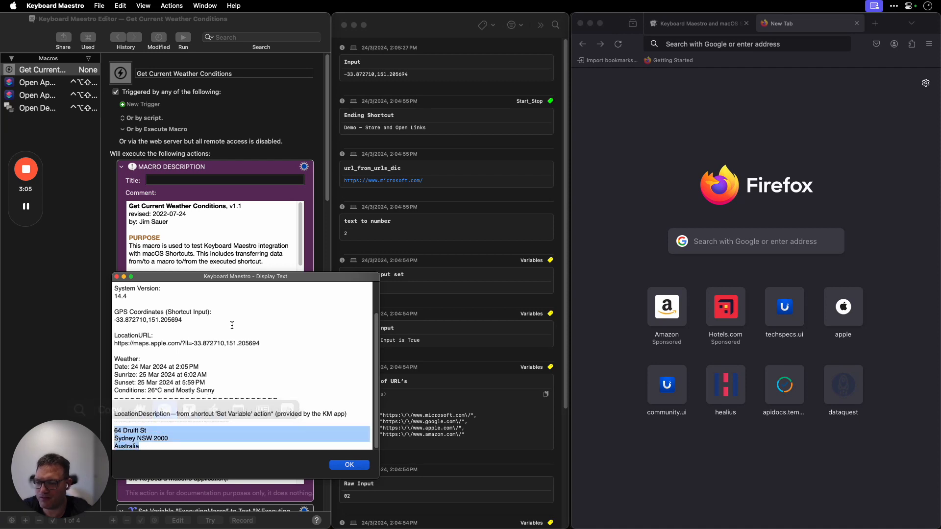
{"action": "scroll", "coordinate": [216, 328], "scroll_direction": "up", "scroll_amount": 3}
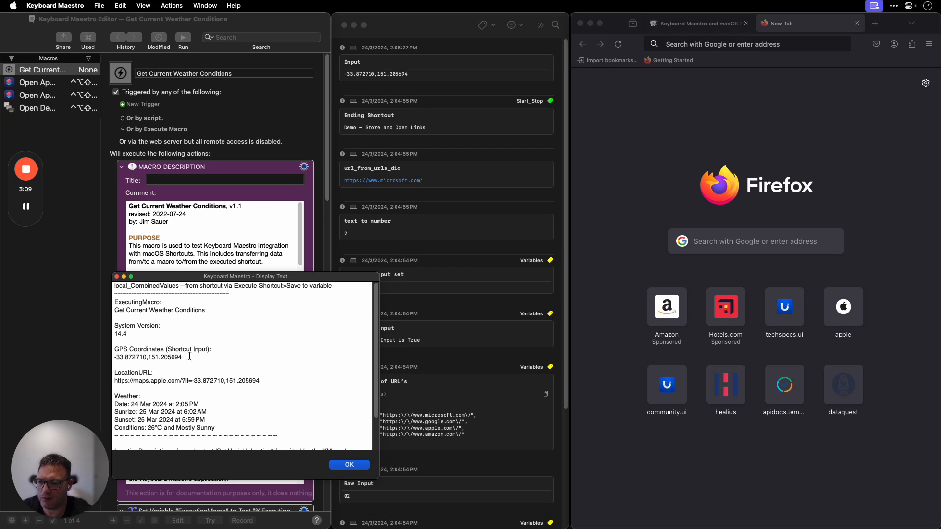
{"action": "scroll", "coordinate": [243, 359], "scroll_direction": "down", "scroll_amount": 3}
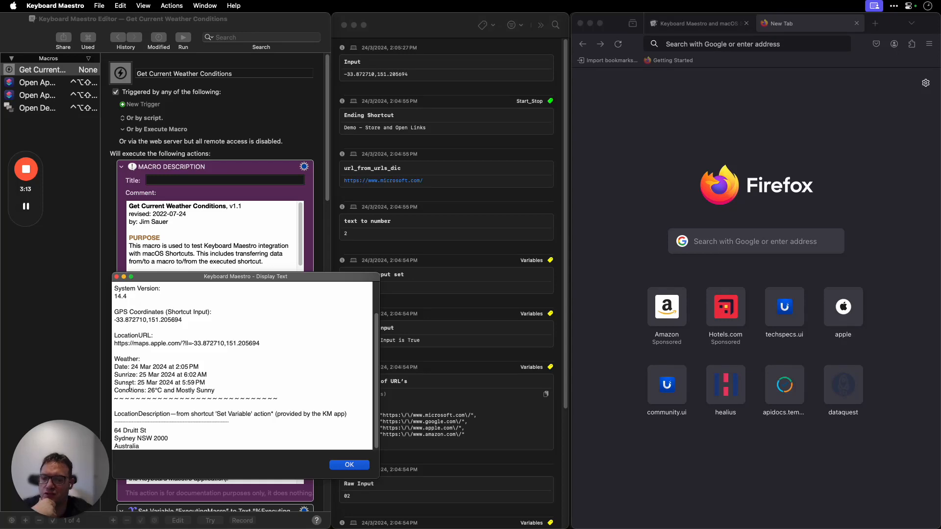
Close the output window, switch to Shortcuts and review the actions of the Weather Conditions at Specified Location shortcut
{"action": "left_click", "coordinate": [357, 467]}
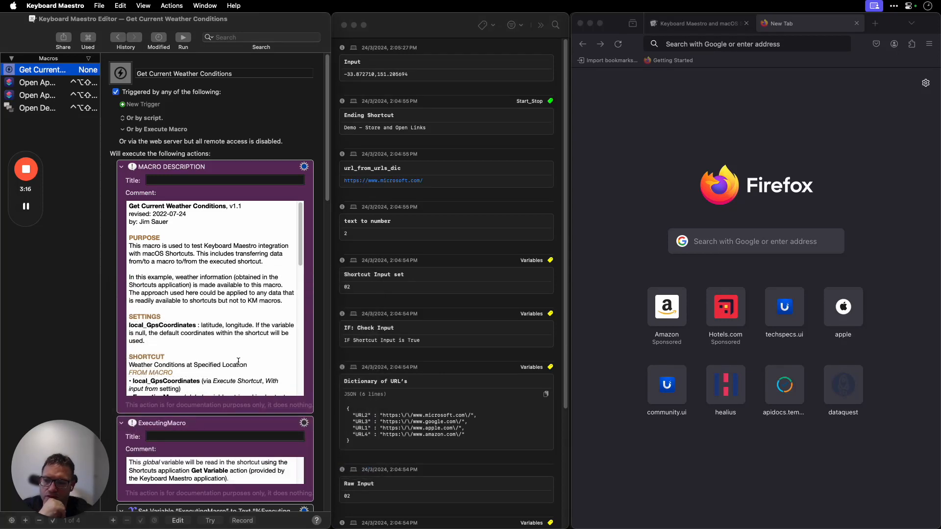
{"action": "key", "text": "super+Tab"}
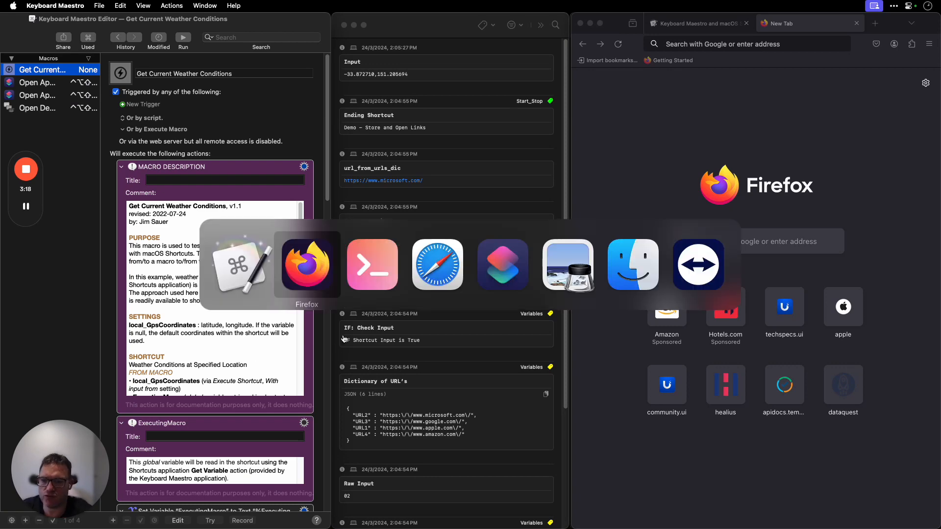
{"action": "left_click", "coordinate": [504, 267]}
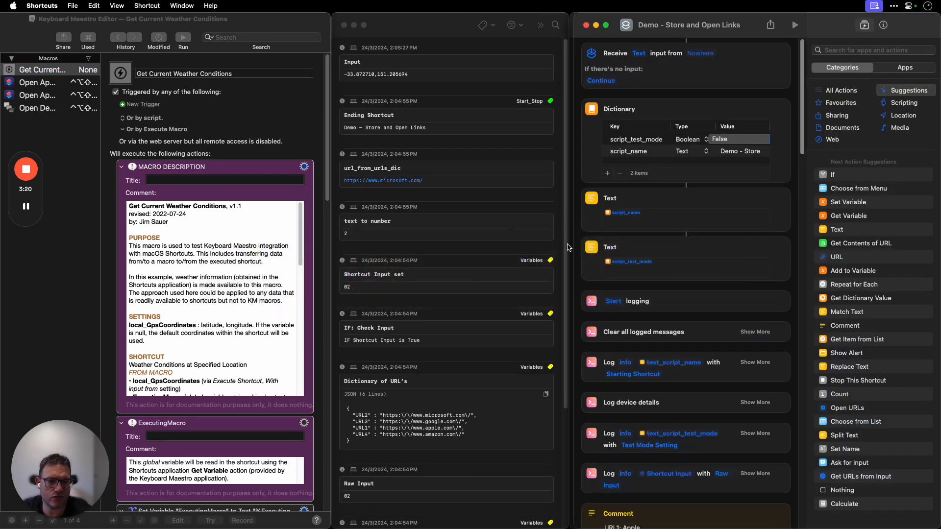
{"action": "key", "text": "super+grave"}
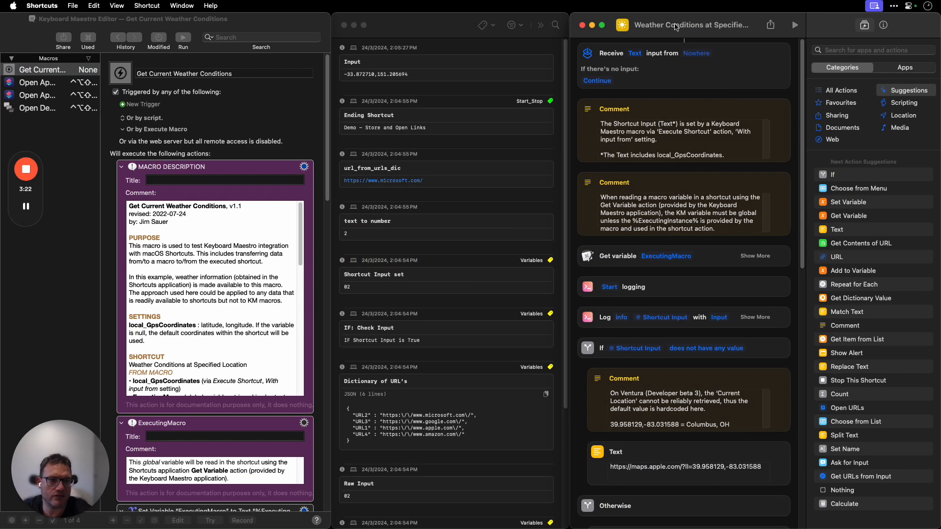
{"action": "scroll", "coordinate": [708, 244], "scroll_direction": "down", "scroll_amount": 10}
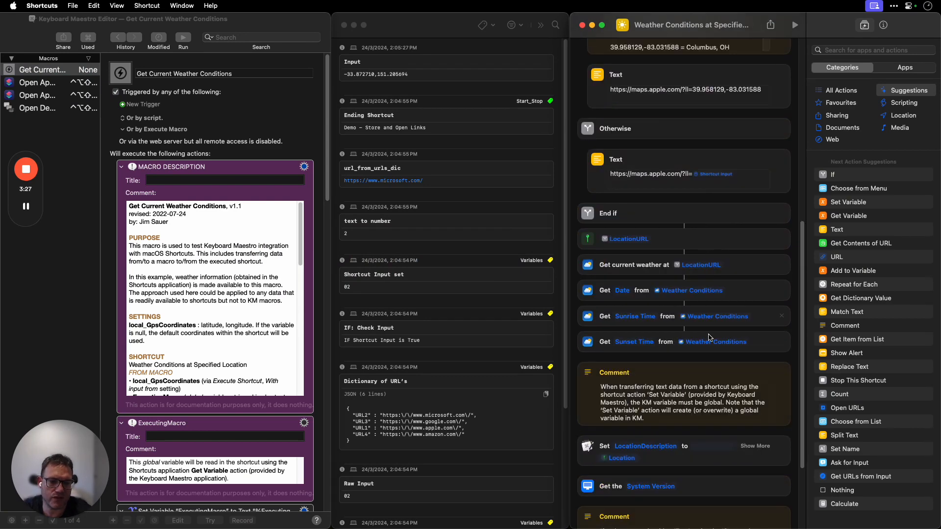
{"action": "scroll", "coordinate": [718, 373], "scroll_direction": "down", "scroll_amount": 6}
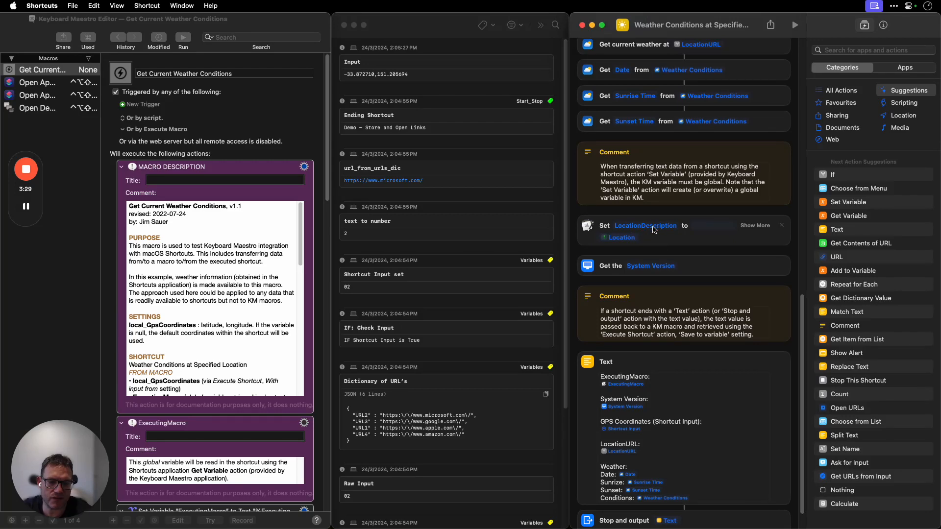
Compare the LocationDescription text in the macro's Display Text action with the shortcut's Set LocationDescription action and its closing actions
{"action": "scroll", "coordinate": [123, 352], "scroll_direction": "down", "scroll_amount": 20}
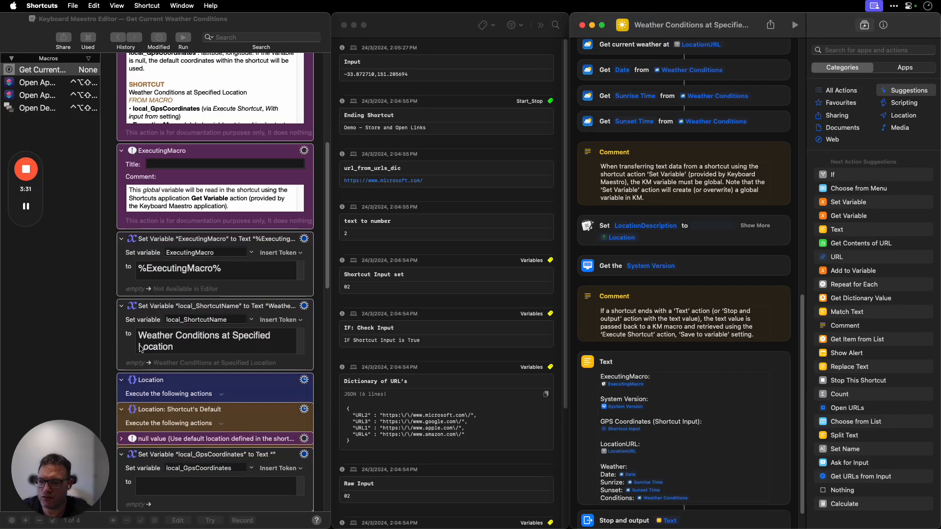
{"action": "scroll", "coordinate": [234, 224], "scroll_direction": "up", "scroll_amount": 2}
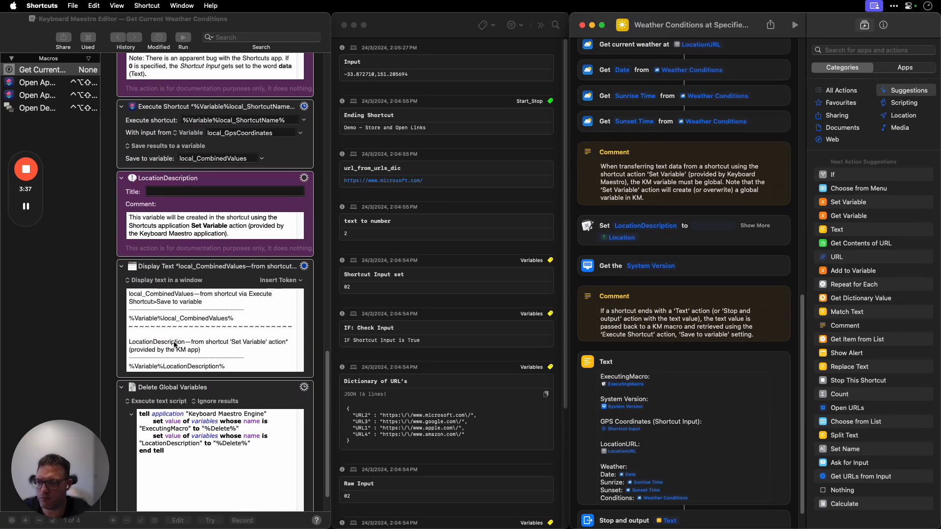
{"action": "left_click", "coordinate": [142, 346]}
{"action": "left_click_drag", "start_coordinate": [205, 342], "coordinate": [289, 349]}
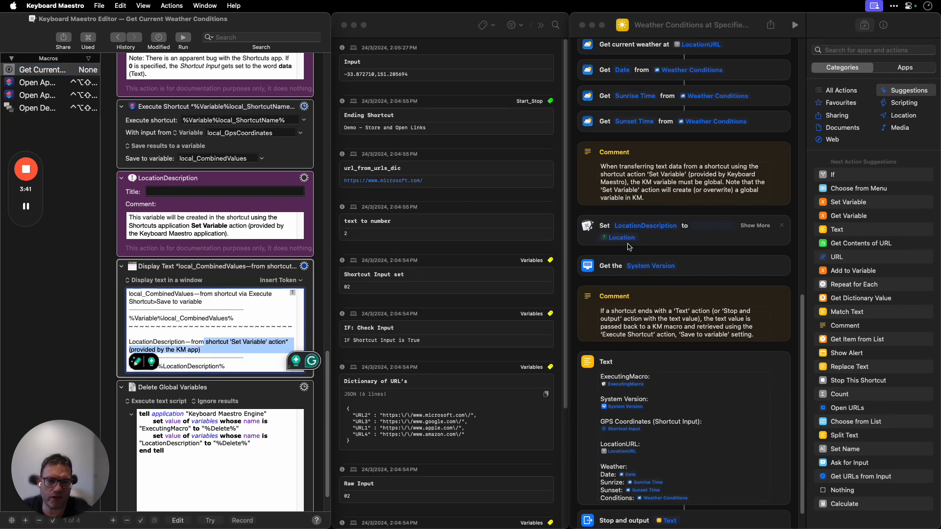
{"action": "scroll", "coordinate": [692, 274], "scroll_direction": "down", "scroll_amount": 2}
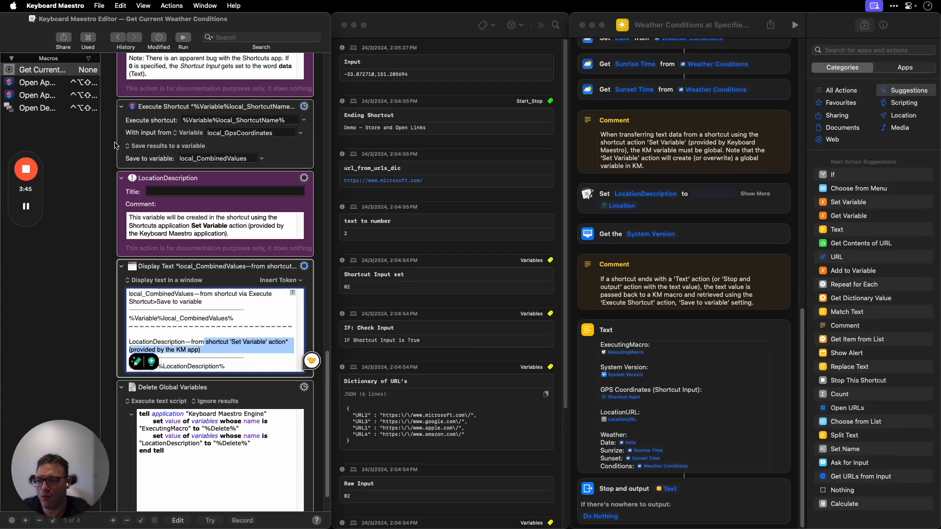
Compare the Open Demo Links and Open Apple Homkit macros with Get Current Weather Conditions, reading its description and Set Variable actions
{"action": "left_click", "coordinate": [41, 111]}
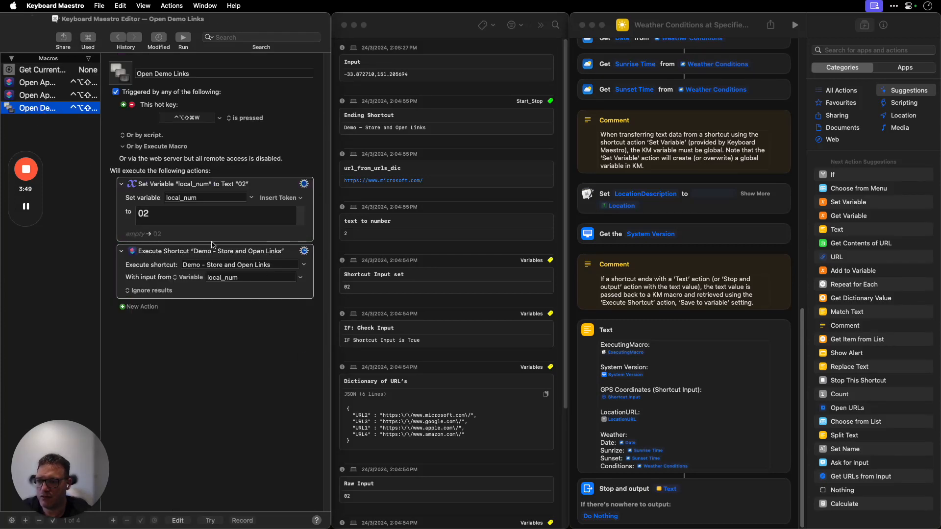
{"action": "left_click", "coordinate": [51, 84]}
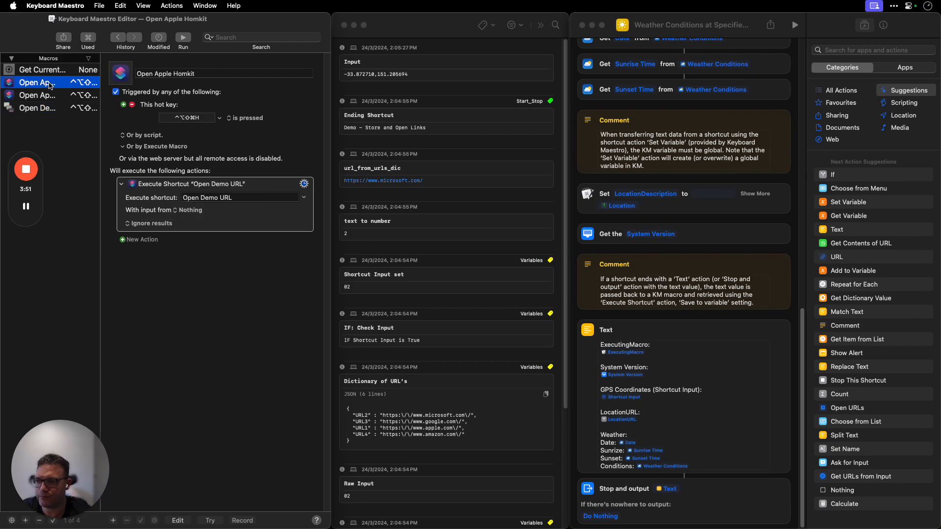
{"action": "left_click", "coordinate": [50, 71]}
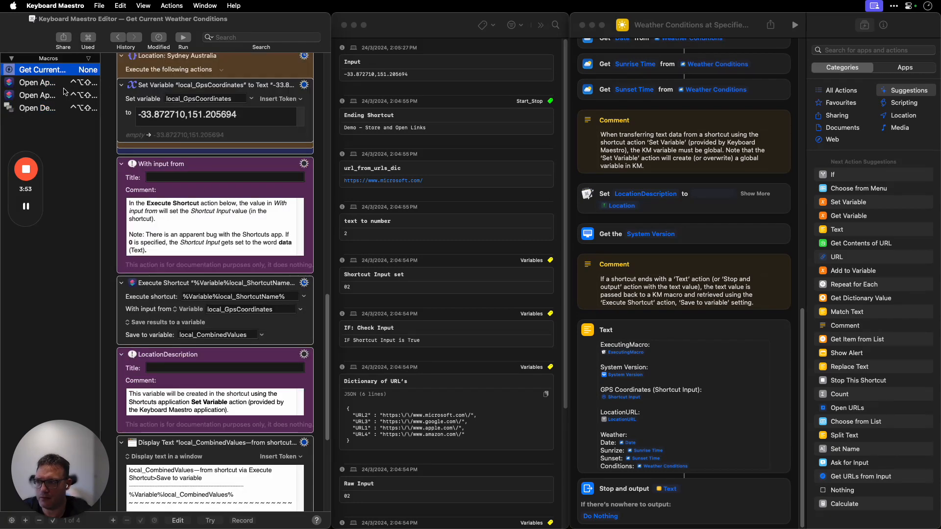
{"action": "scroll", "coordinate": [234, 198], "scroll_direction": "up", "scroll_amount": 10}
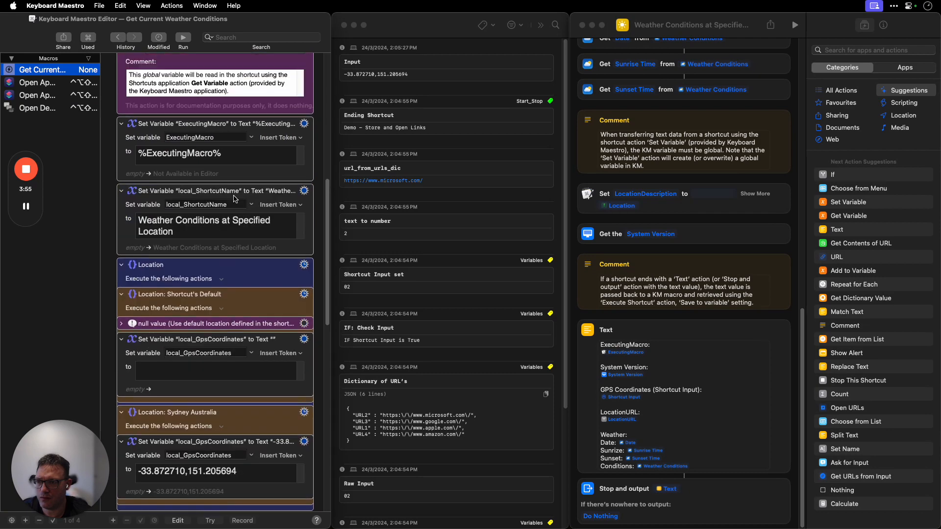
{"action": "scroll", "coordinate": [234, 196], "scroll_direction": "up", "scroll_amount": 8}
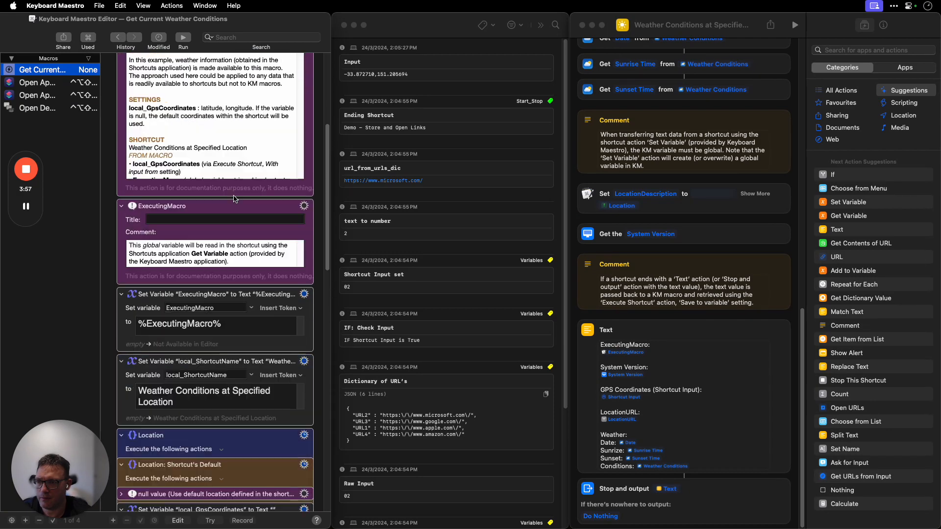
{"action": "scroll", "coordinate": [233, 199], "scroll_direction": "down", "scroll_amount": 12}
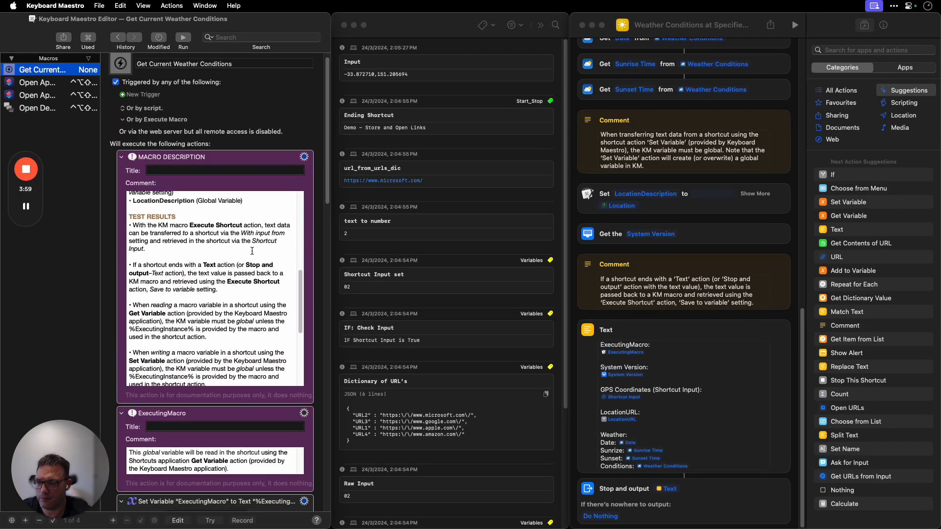
{"action": "scroll", "coordinate": [276, 403], "scroll_direction": "down", "scroll_amount": 5}
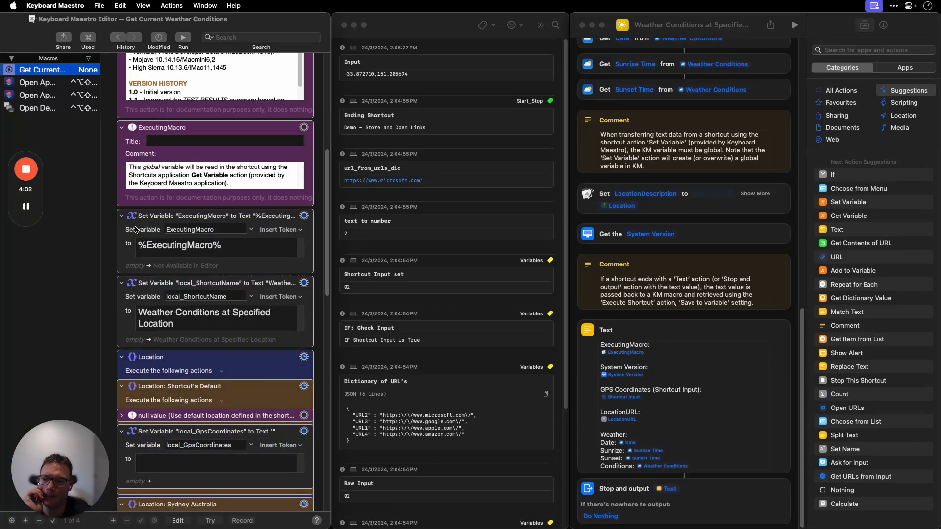
Copy the local_ShortcutName Set Variable action from Get Current Weather Conditions into Open Demo Links and place it above the local_num action
{"action": "right_click", "coordinate": [155, 295]}
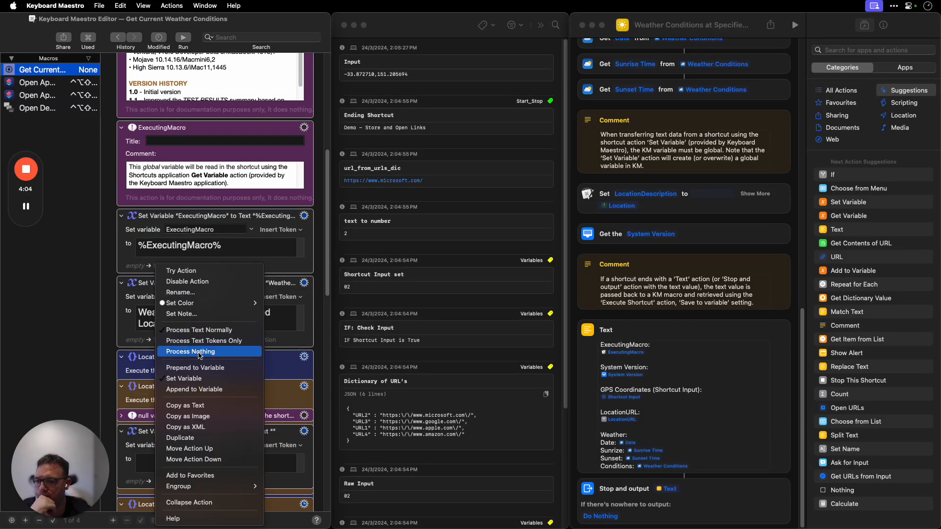
{"action": "left_click", "coordinate": [129, 300]}
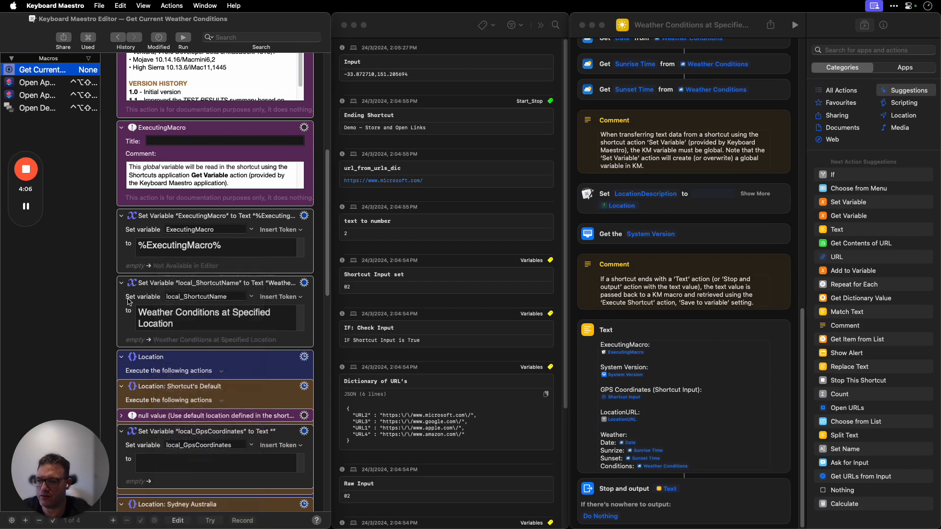
{"action": "left_click", "coordinate": [43, 110]}
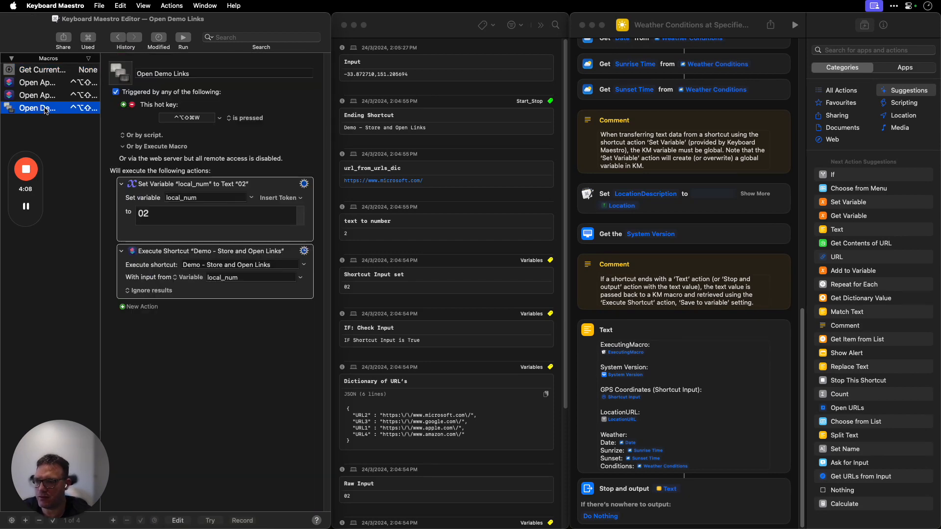
{"action": "key", "text": "super+v"}
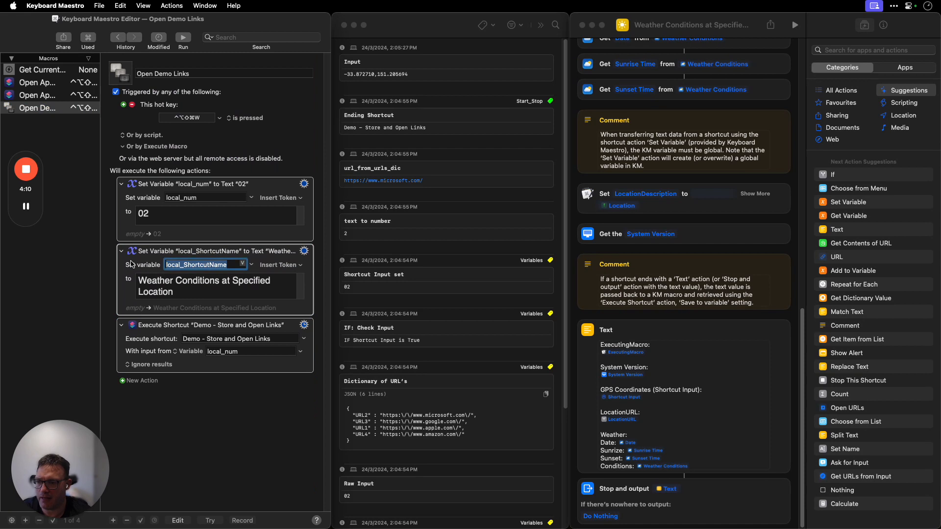
{"action": "left_click_drag", "start_coordinate": [131, 271], "coordinate": [140, 191]}
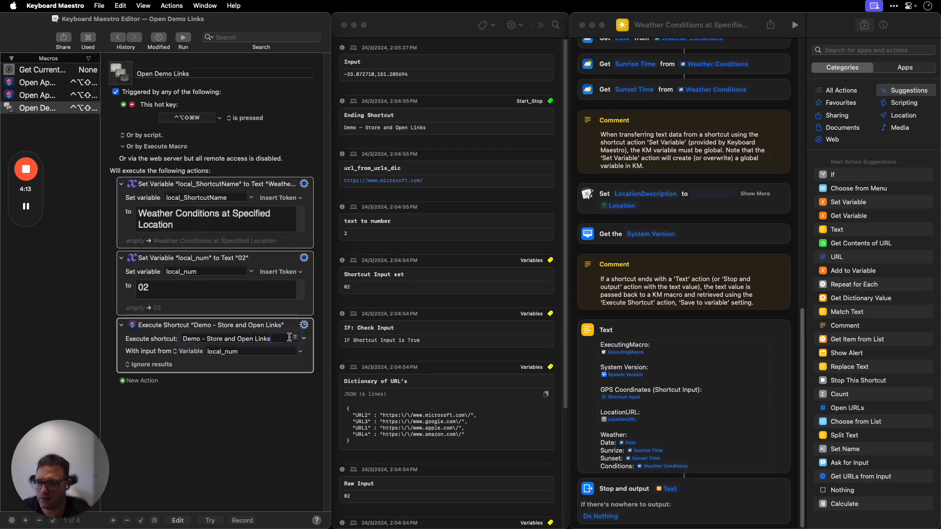
Set local_ShortcutName to Demo - Store and Open Links, copying the name from the Execute Shortcut action
{"action": "key", "text": "super+c"}
{"action": "left_click", "coordinate": [210, 220]}
{"action": "key", "text": "super+a"}
{"action": "key", "text": "super+v"}
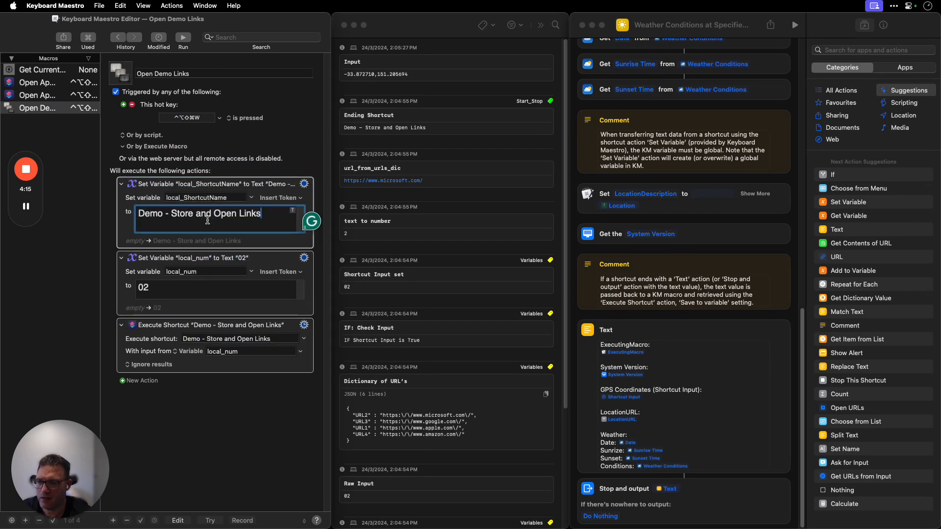
Replace the fixed shortcut name in the Execute Shortcut action of Open Demo Links with local_ShortcutName
{"action": "left_click", "coordinate": [275, 339]}
{"action": "key", "text": "super+a"}
{"action": "key", "text": "BackSpace"}
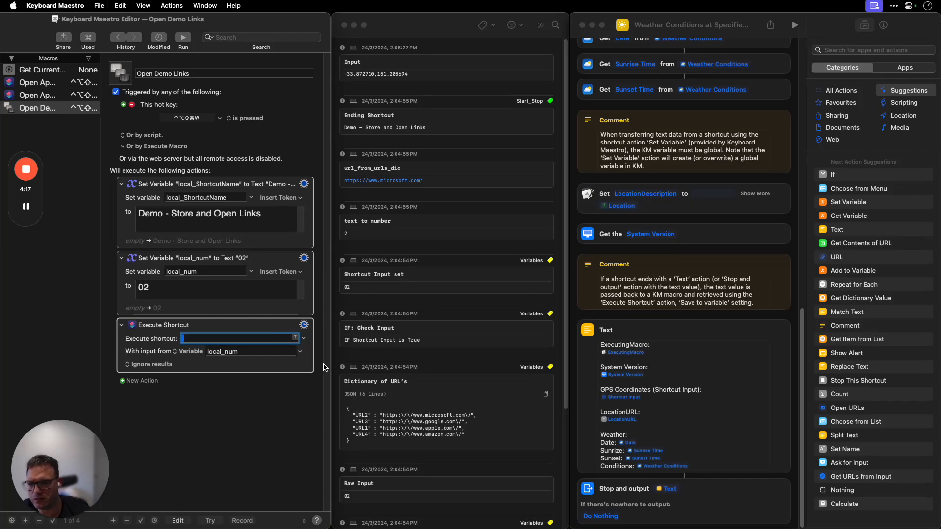
{"action": "left_click", "coordinate": [303, 337]}
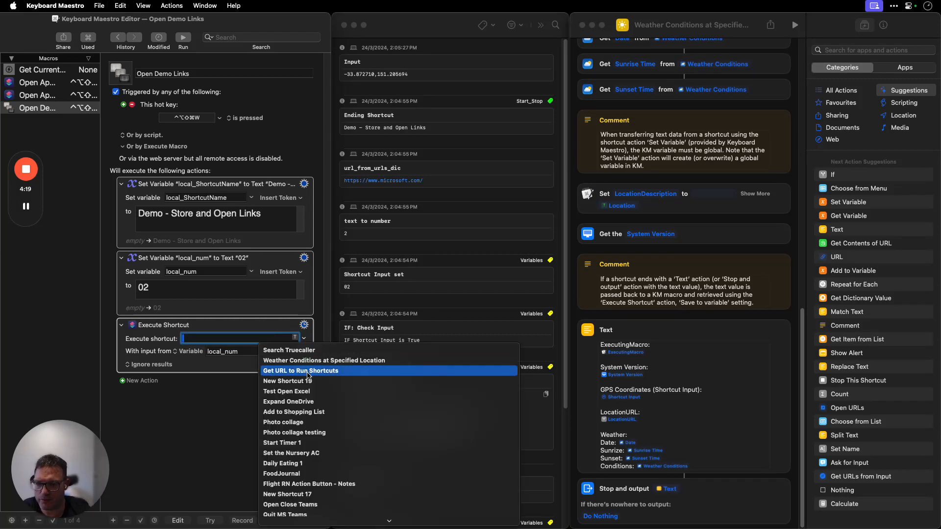
{"action": "left_click", "coordinate": [210, 430]}
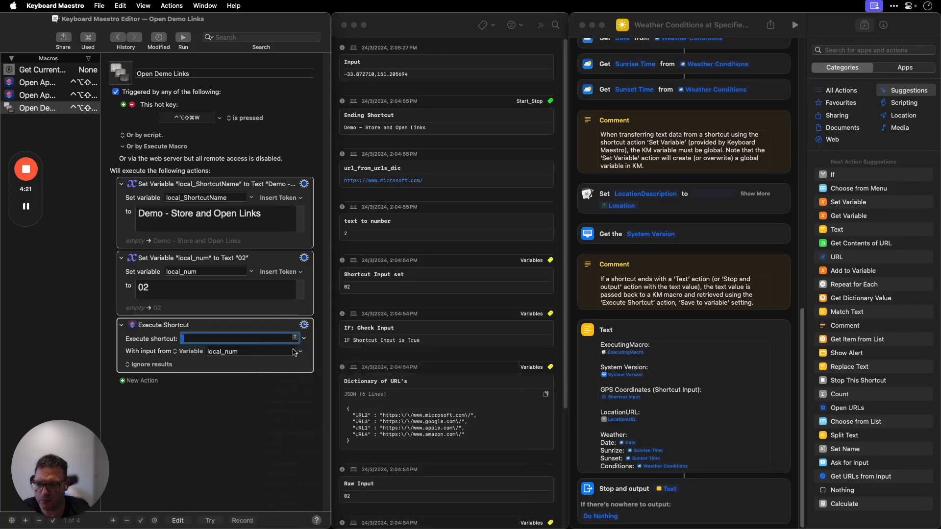
{"action": "right_click", "coordinate": [265, 339]}
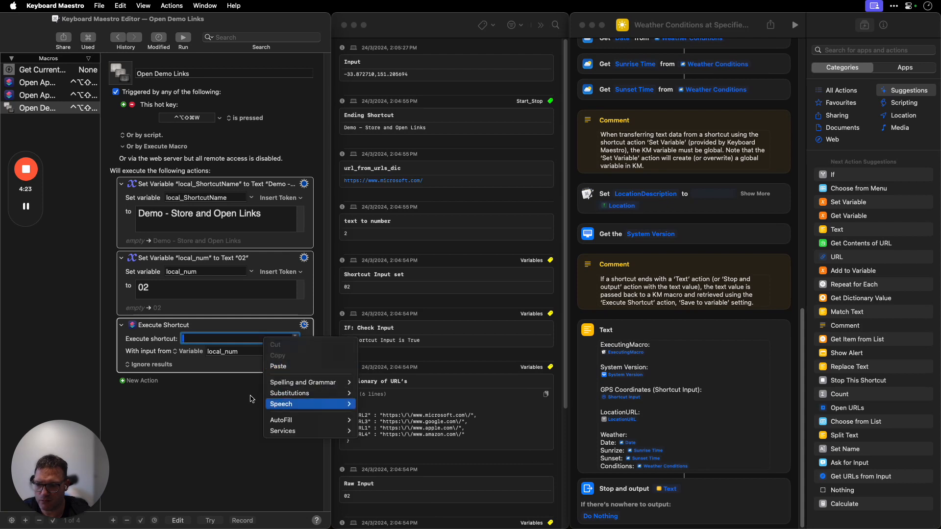
{"action": "left_click", "coordinate": [244, 223]}
{"action": "double_click", "coordinate": [201, 197]}
{"action": "key", "text": "cmd+c"}
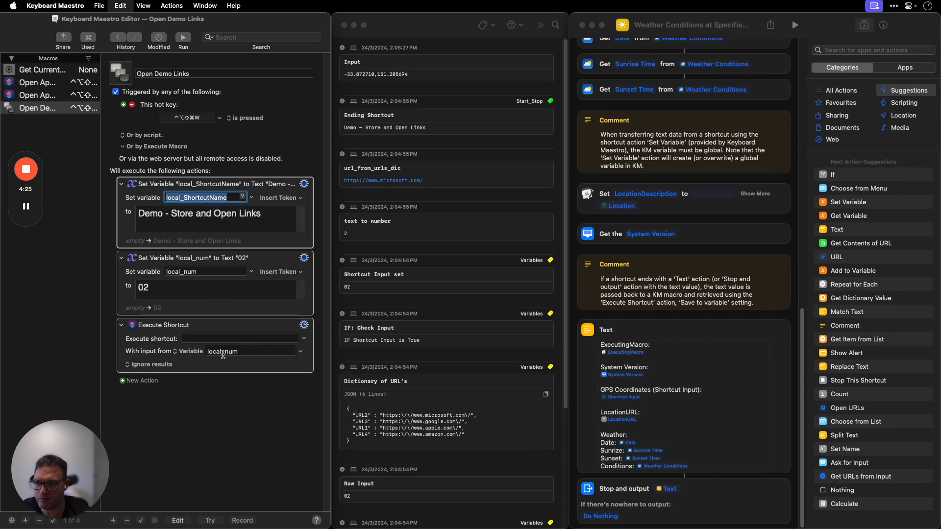
{"action": "left_click", "coordinate": [222, 339]}
{"action": "key", "text": "cmd+v"}
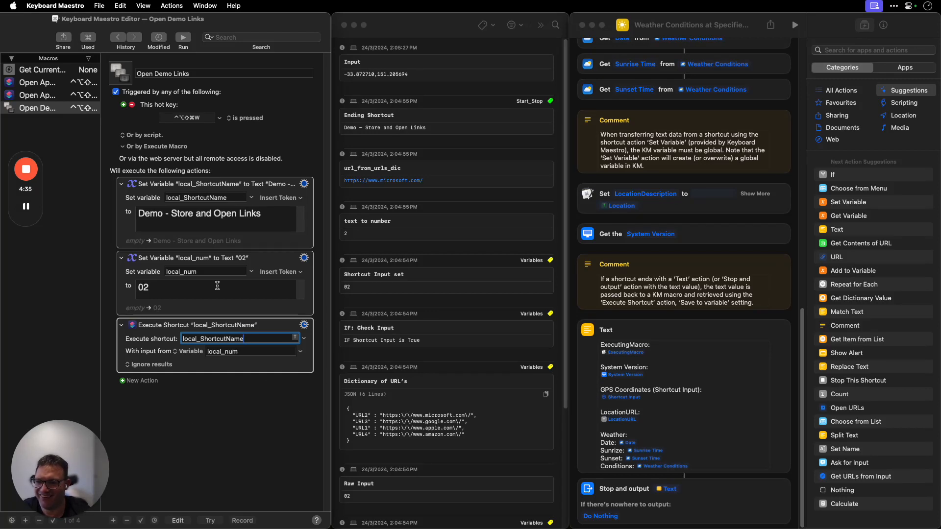
{"action": "left_click", "coordinate": [277, 217]}
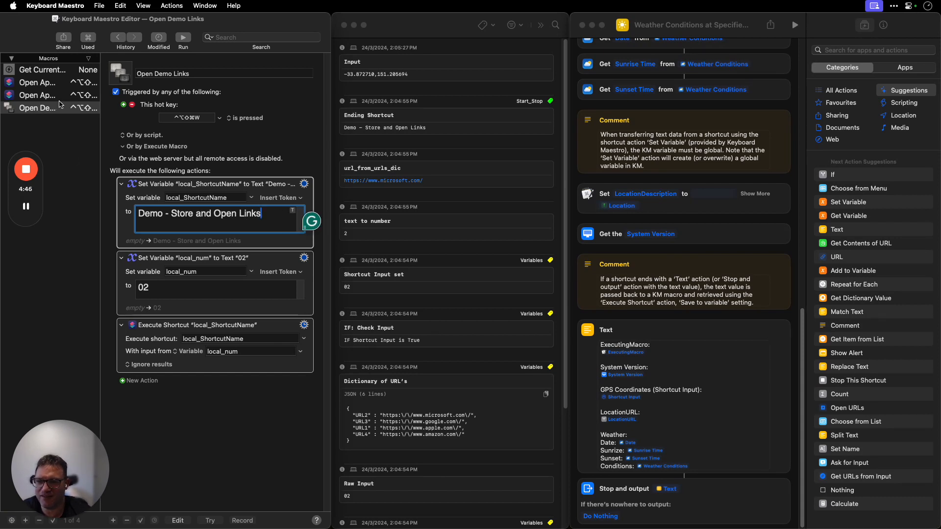
{"action": "left_click", "coordinate": [282, 198]}
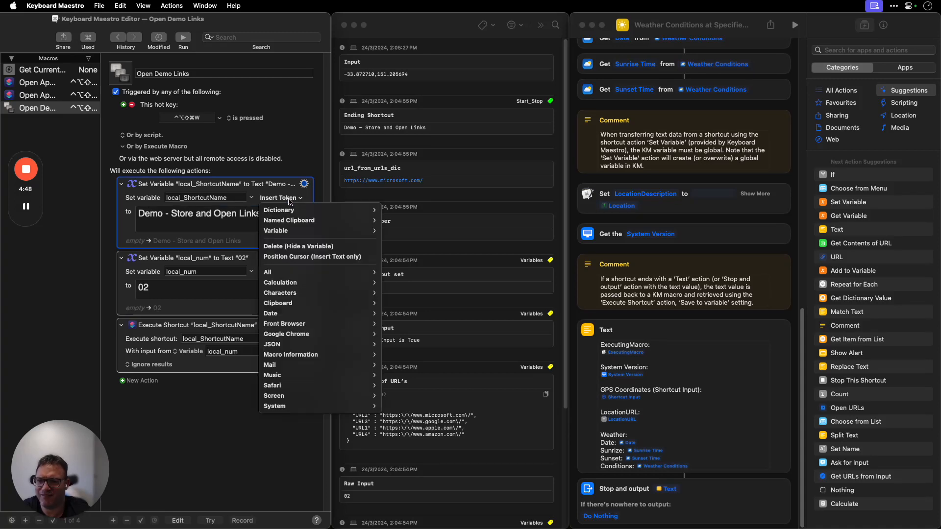
{"action": "left_click", "coordinate": [95, 232]}
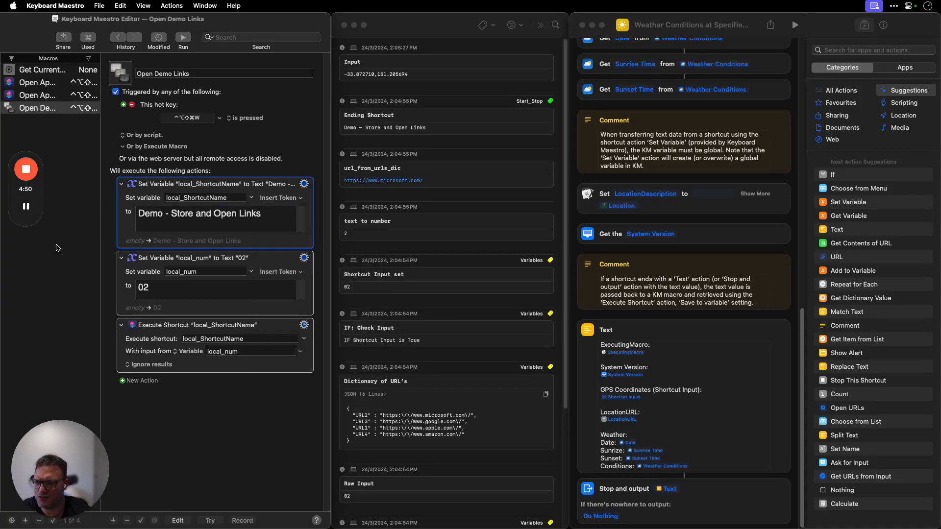
{"action": "left_click", "coordinate": [26, 206]}
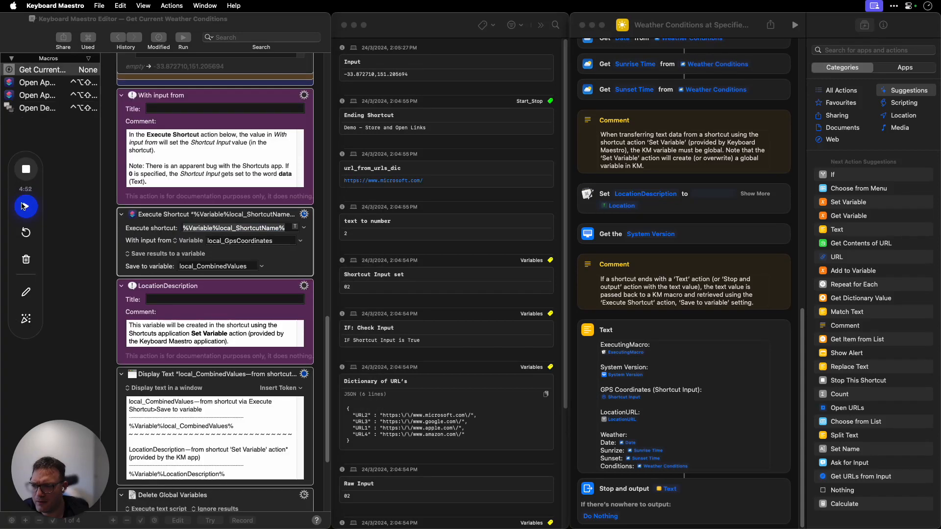
{"action": "left_click", "coordinate": [26, 206]}
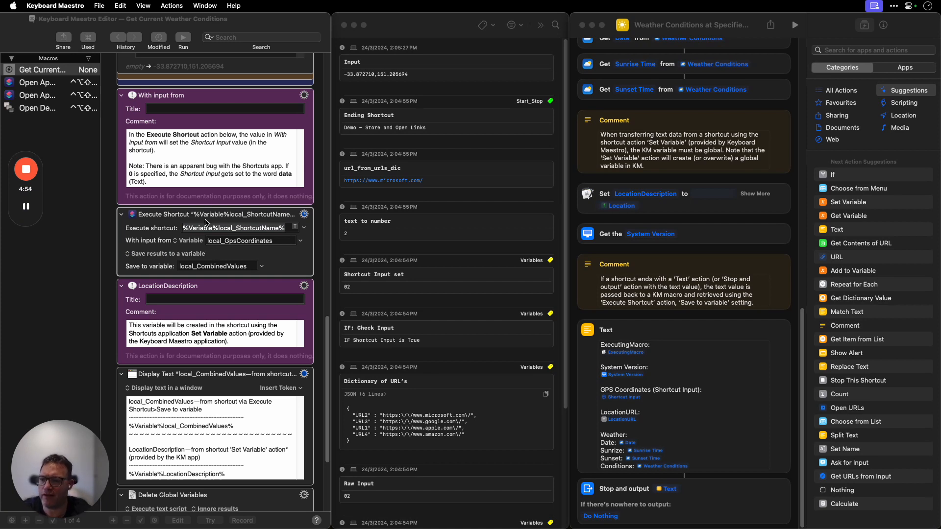
Set the Execute Shortcut action in Open Demo Links to %Variable%local_ShortcutName%, copied from the same action in Get Current Weather Conditions, and run the macro
{"action": "triple_click", "coordinate": [284, 233]}
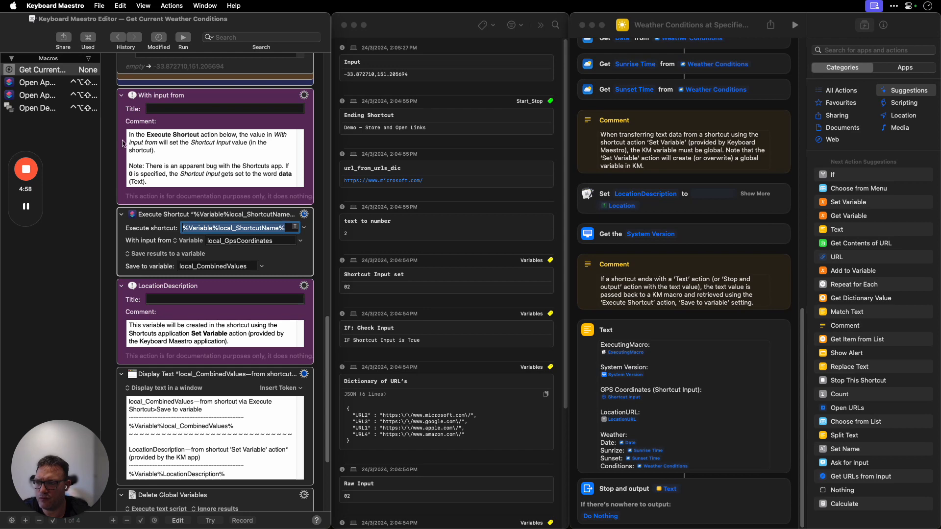
{"action": "left_click", "coordinate": [42, 109]}
{"action": "left_click", "coordinate": [269, 331]}
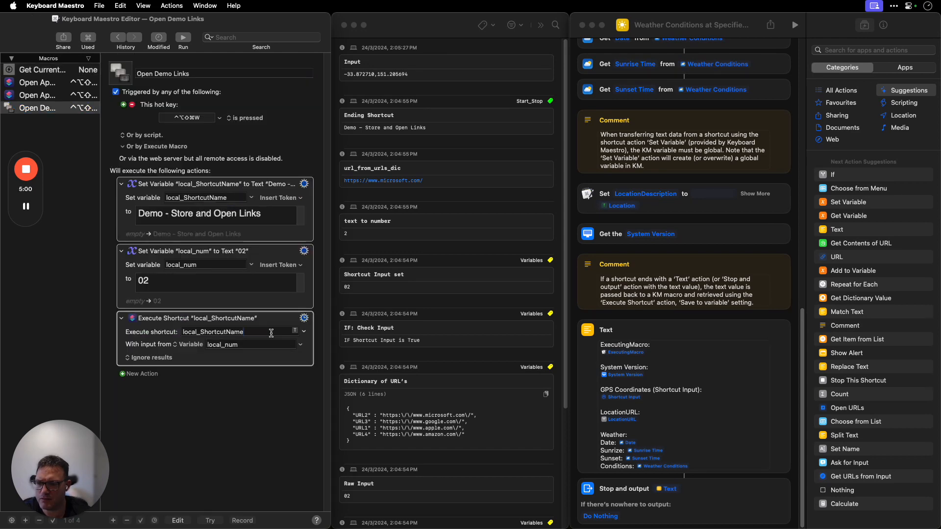
{"action": "triple_click", "coordinate": [269, 331]}
{"action": "key", "text": "super+v"}
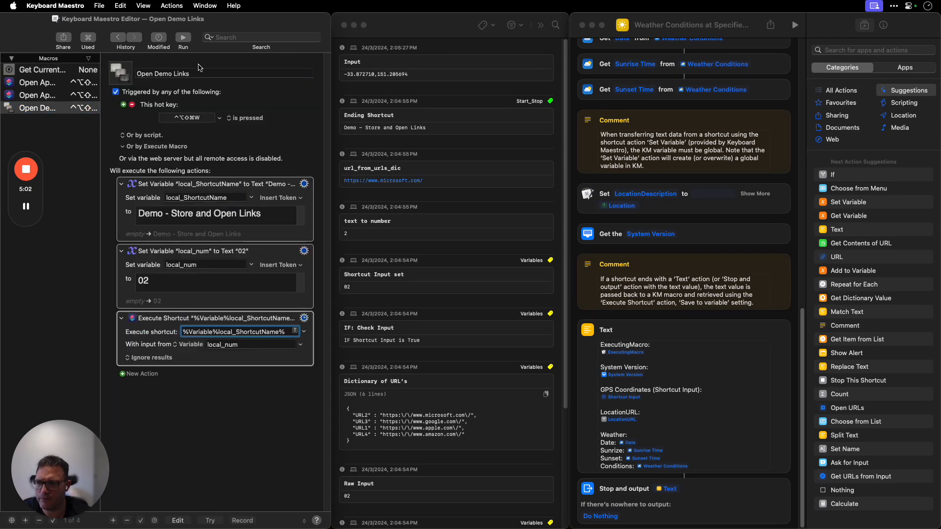
{"action": "left_click", "coordinate": [183, 39]}
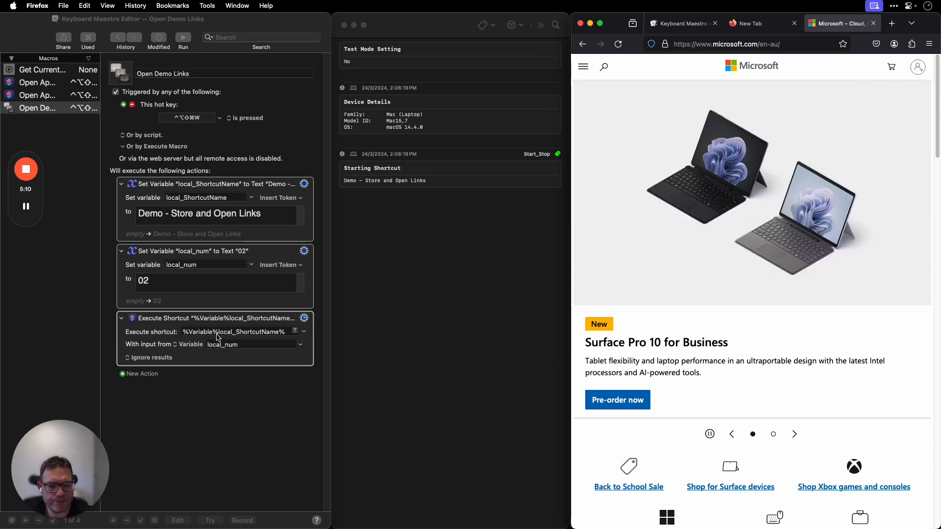
Set the local_num variable in Open Demo Links to 04 and run the macro again
{"action": "left_click", "coordinate": [177, 277]}
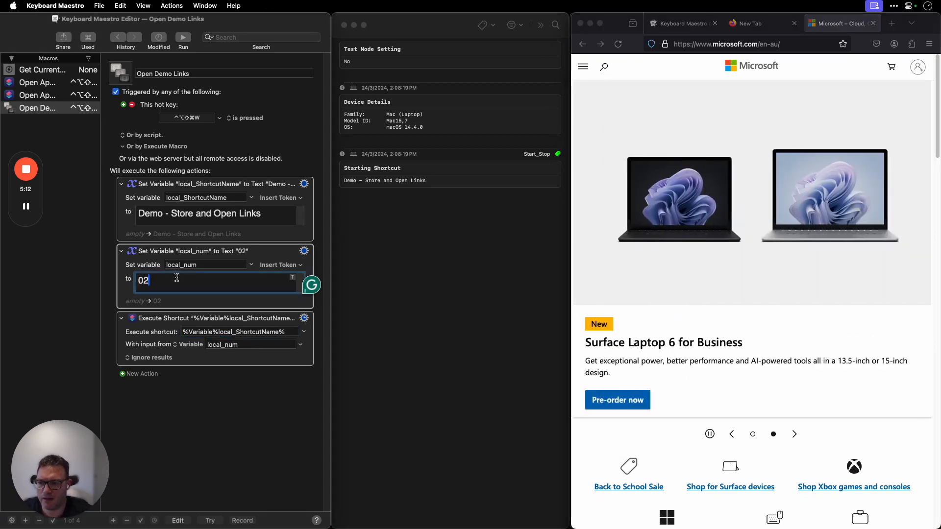
{"action": "key", "text": "BackSpace"}
{"action": "type", "text": "4"}
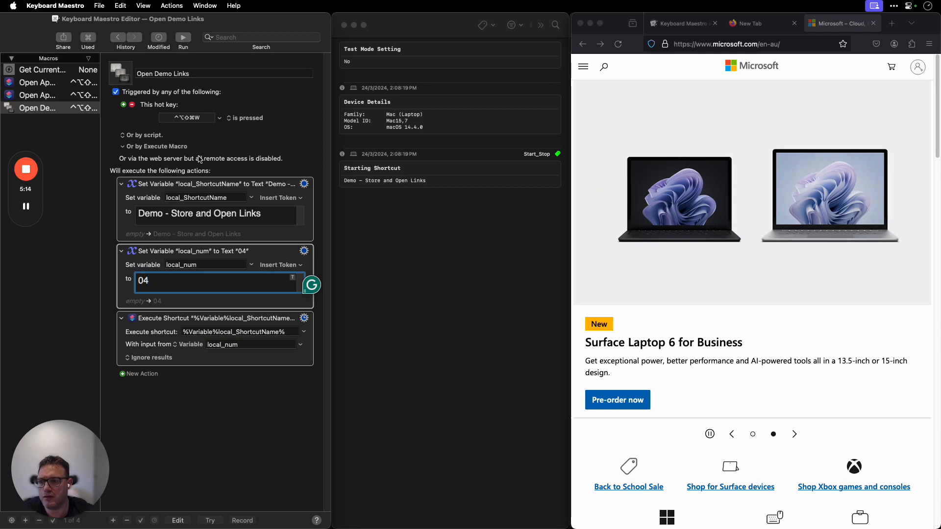
{"action": "key", "text": "ctrl+alt+shift+super+w"}
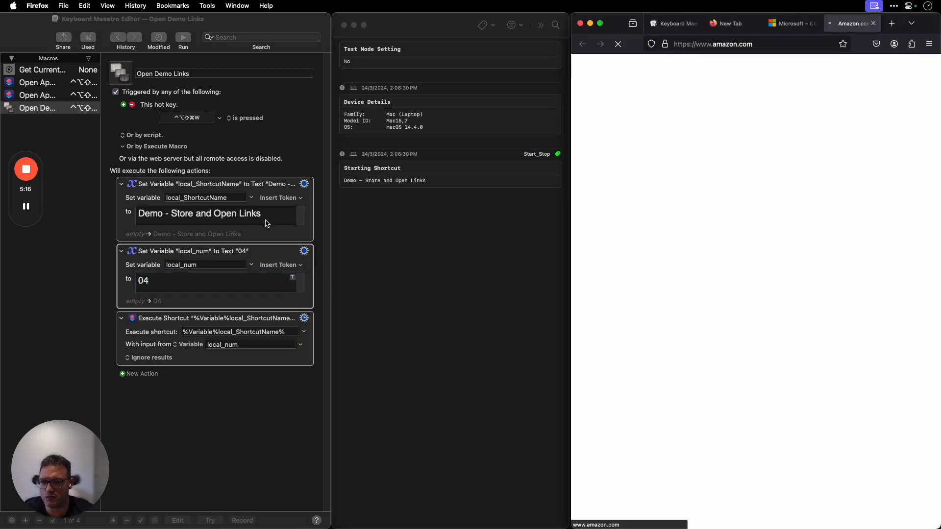